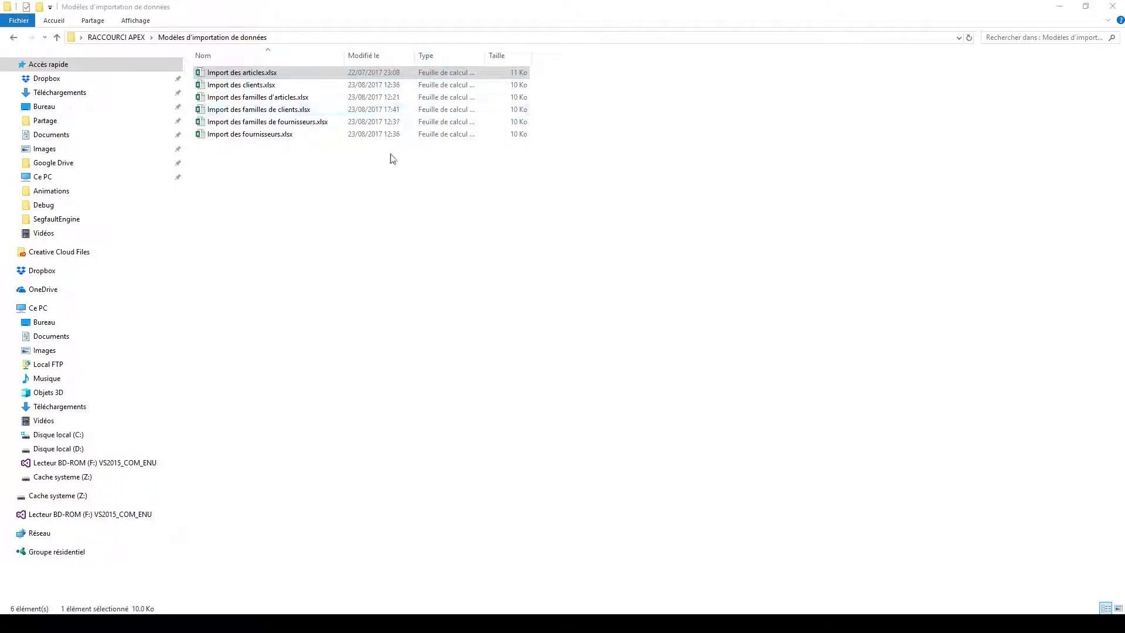
Step: Review the six Excel import template files for articles, clients, suppliers and their respective families
{"action": "left_click_drag", "start_coordinate": [408, 178], "coordinate": [265, 67]}
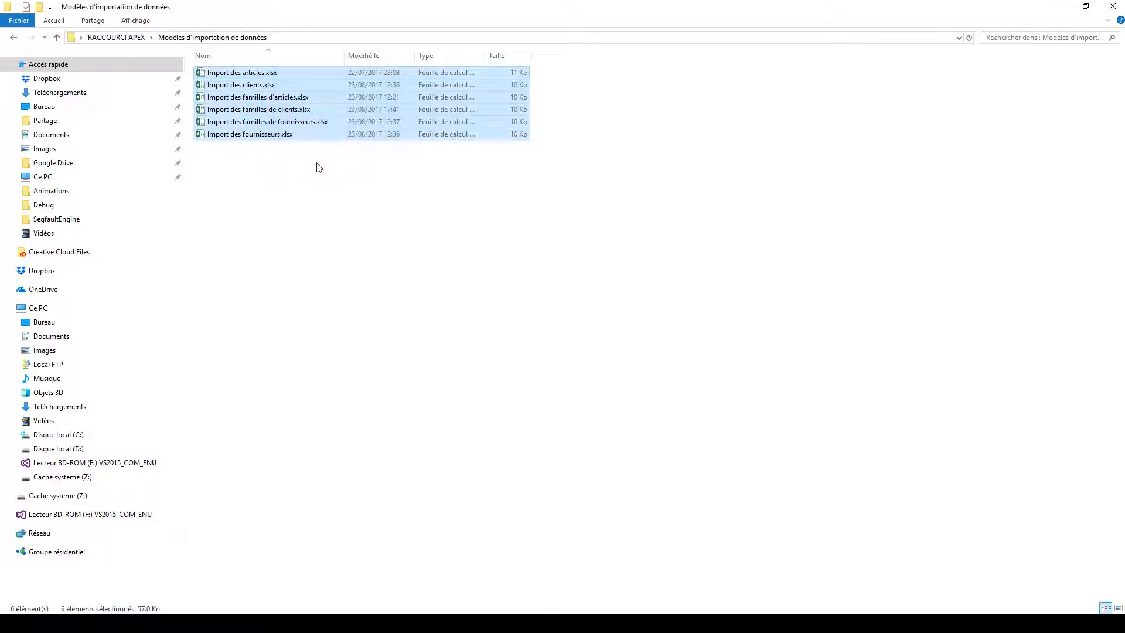
{"action": "left_click", "coordinate": [314, 220]}
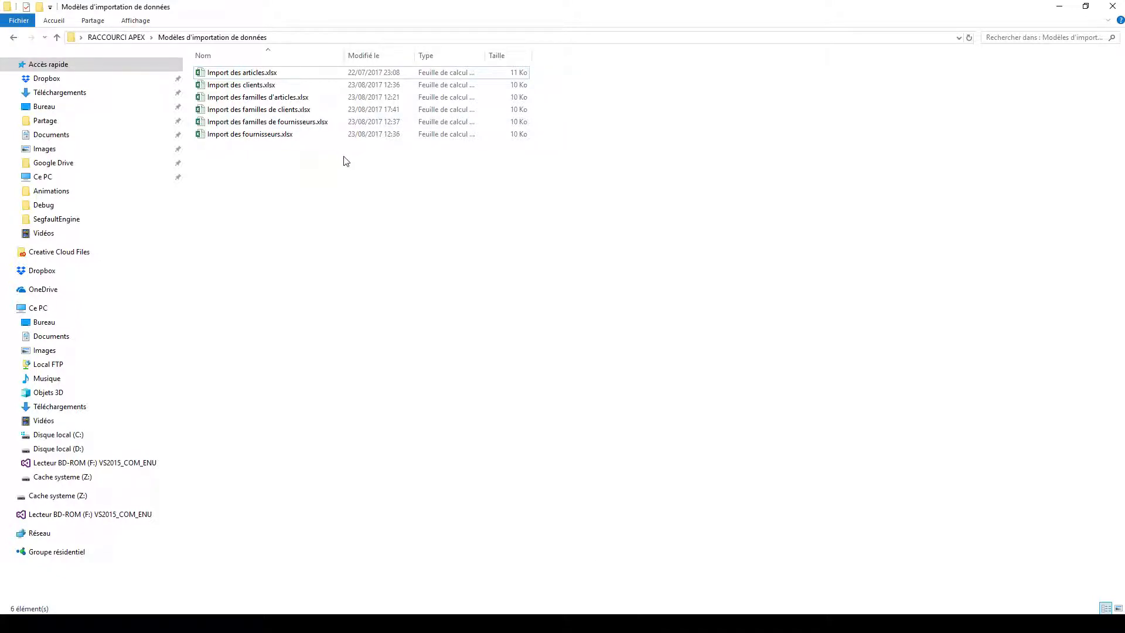
{"action": "left_click", "coordinate": [269, 74]}
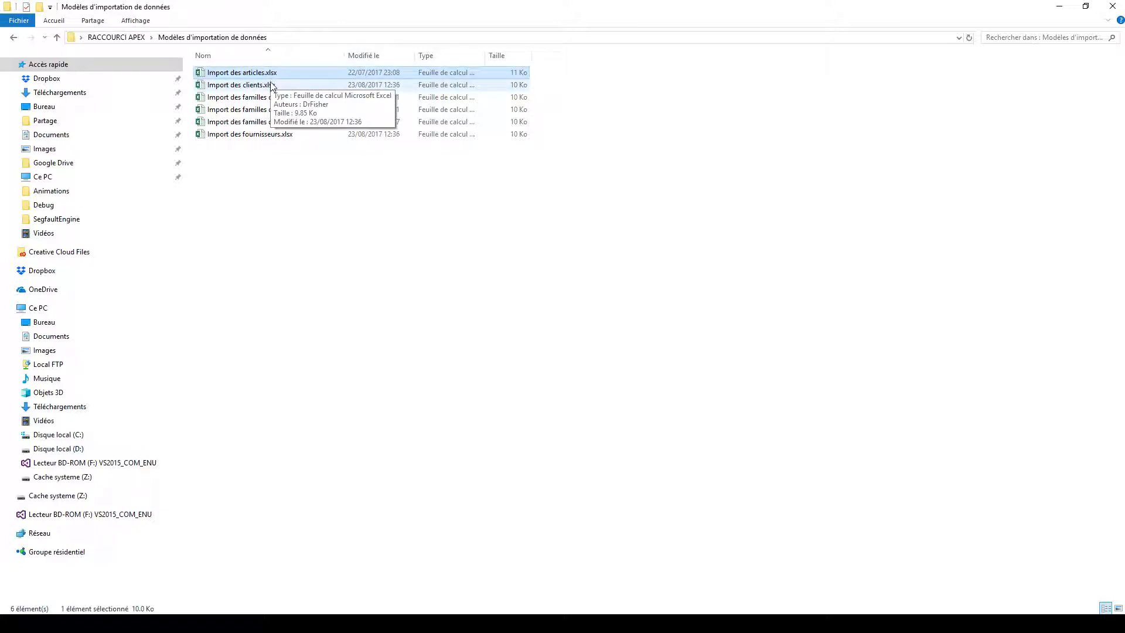
{"action": "left_click", "coordinate": [271, 86]}
{"action": "left_click", "coordinate": [262, 139]}
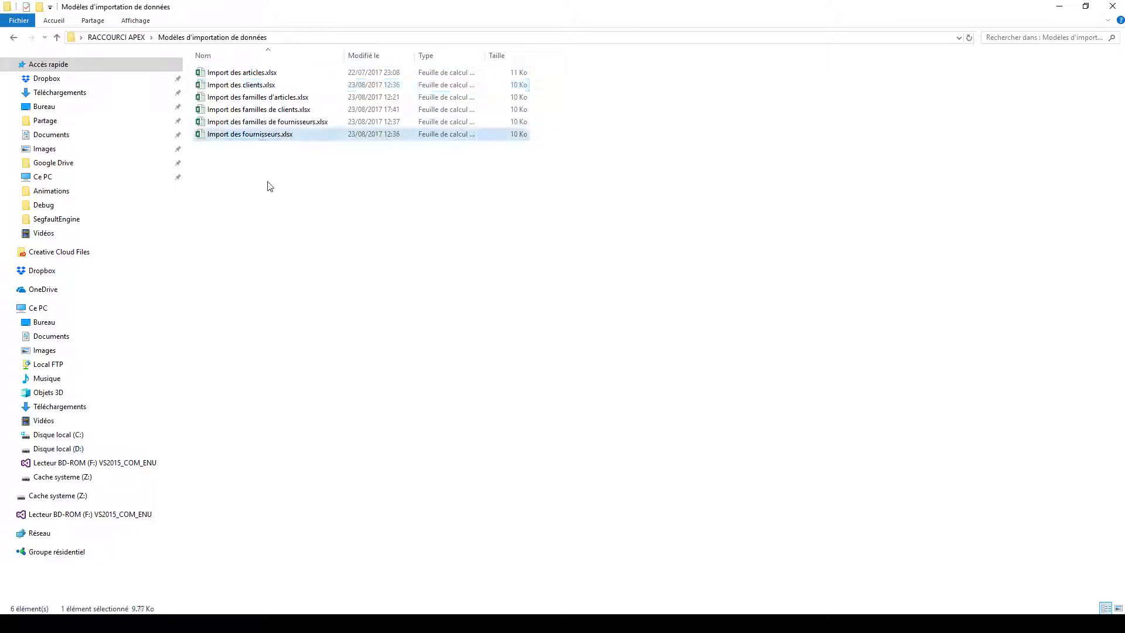
{"action": "left_click", "coordinate": [271, 98]}
{"action": "left_click", "coordinate": [271, 112]}
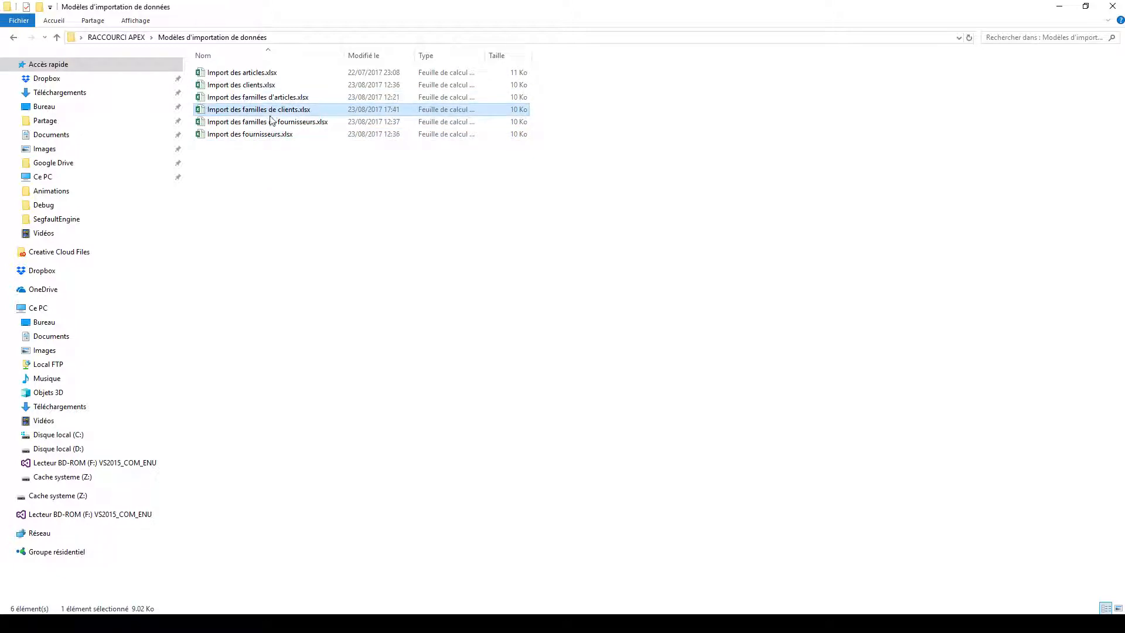
{"action": "left_click", "coordinate": [271, 121]}
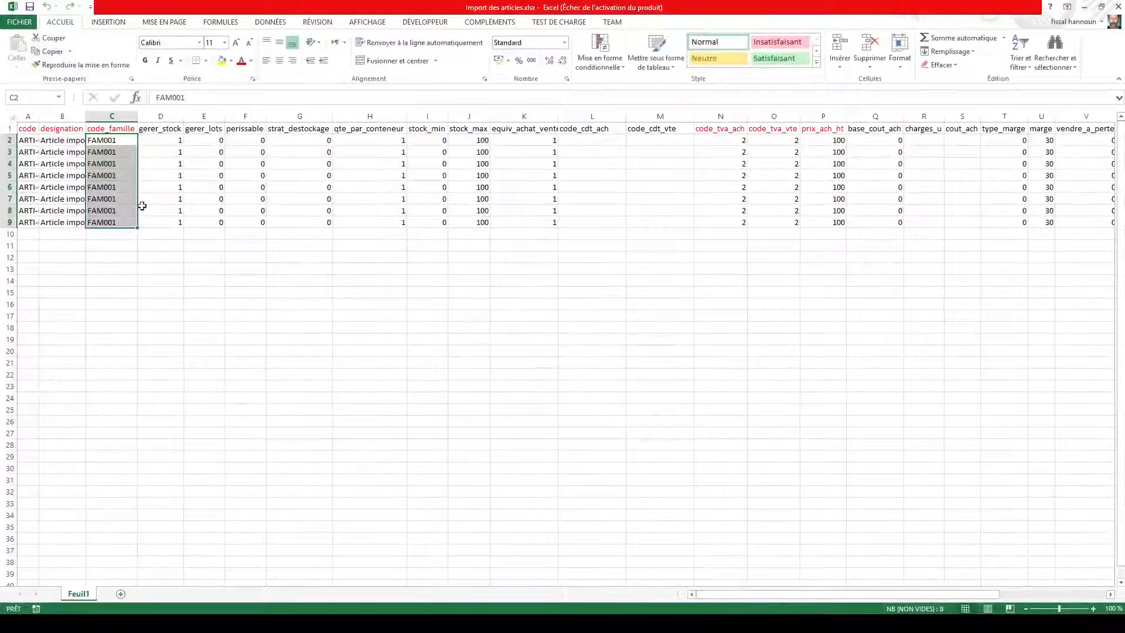
Step: Autofit the width of all columns in the Import des articles.xlsx sheet
{"action": "left_click", "coordinate": [101, 232]}
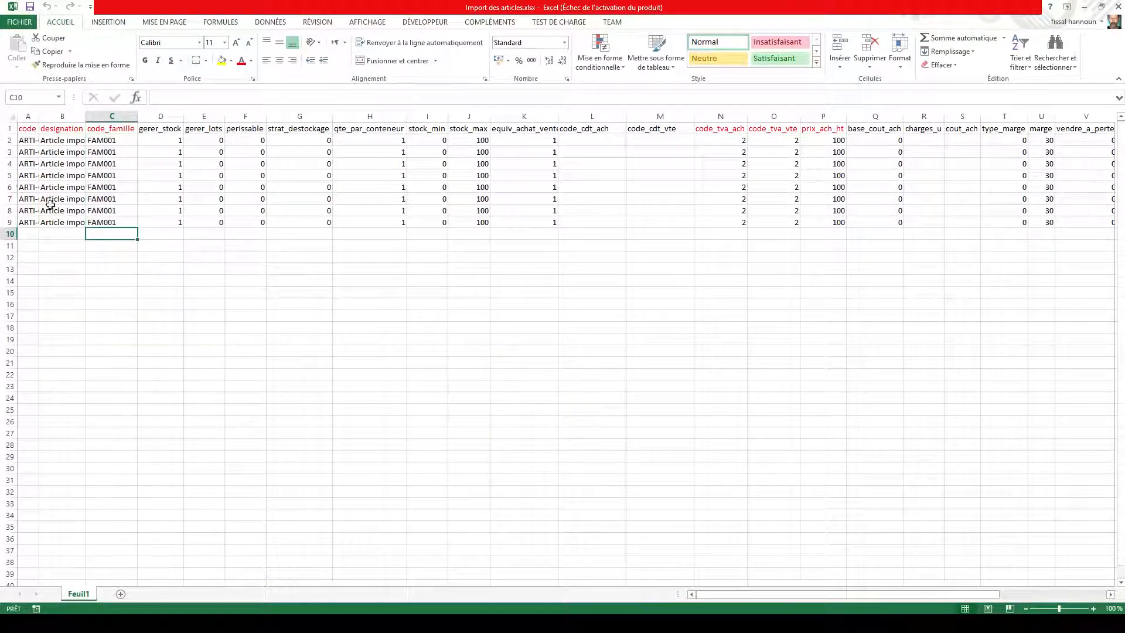
{"action": "left_click", "coordinate": [11, 116]}
{"action": "double_click", "coordinate": [39, 116]}
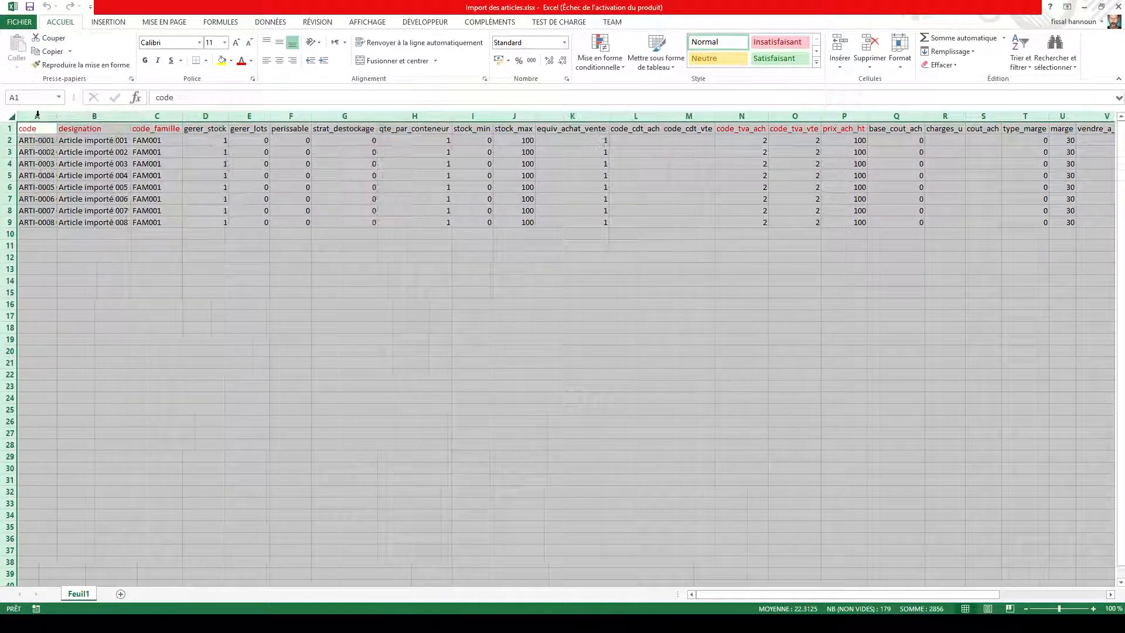
{"action": "left_click", "coordinate": [126, 256]}
Step: Examine the article data block, the red code, designation and code_famille headers, and the gerer_stock column
{"action": "left_click", "coordinate": [43, 130]}
{"action": "left_click_drag", "start_coordinate": [42, 130], "coordinate": [812, 222]}
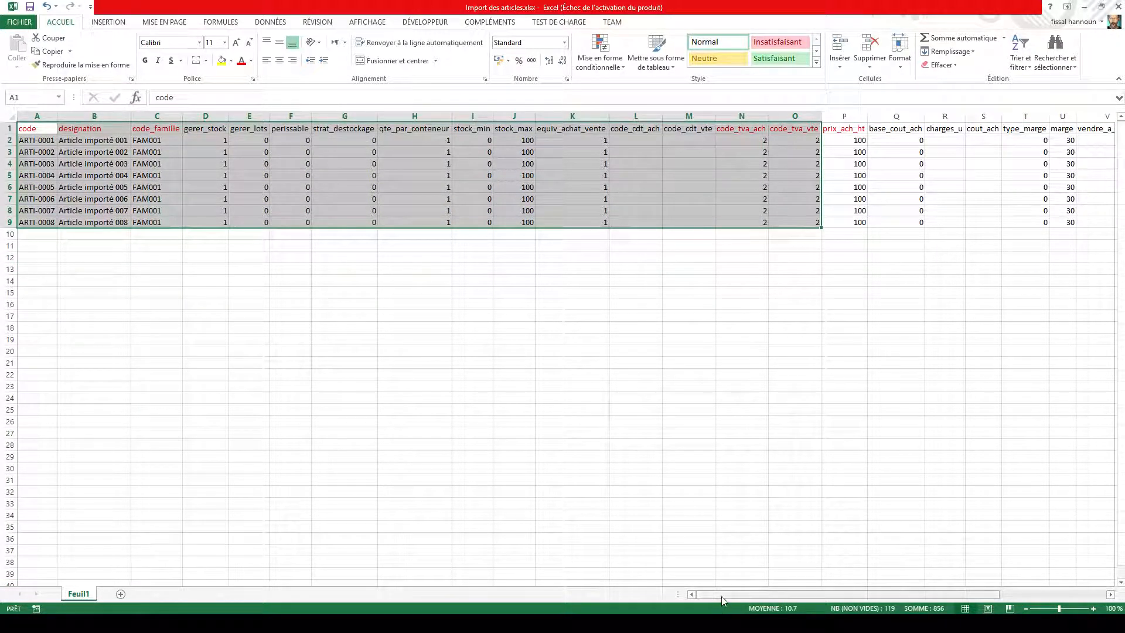
{"action": "mouse_move", "coordinate": [725, 598]}
{"action": "left_mouse_down"}
{"action": "mouse_move", "coordinate": [898, 599]}
{"action": "mouse_move", "coordinate": [733, 600]}
{"action": "left_mouse_up"}
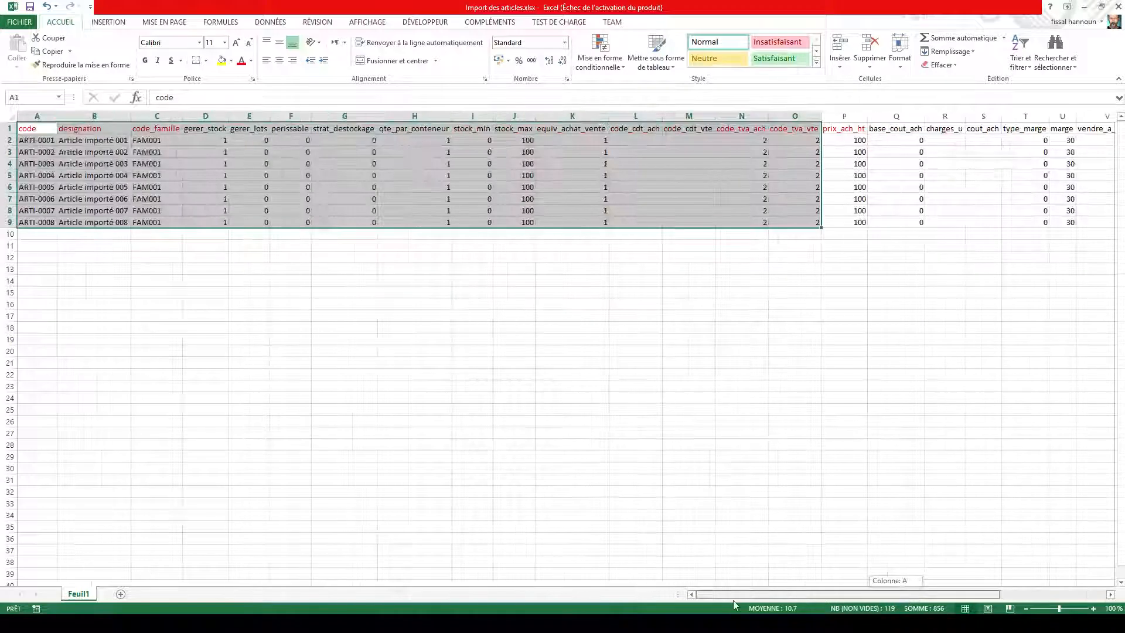
{"action": "left_click", "coordinate": [109, 258]}
{"action": "left_click", "coordinate": [41, 141]}
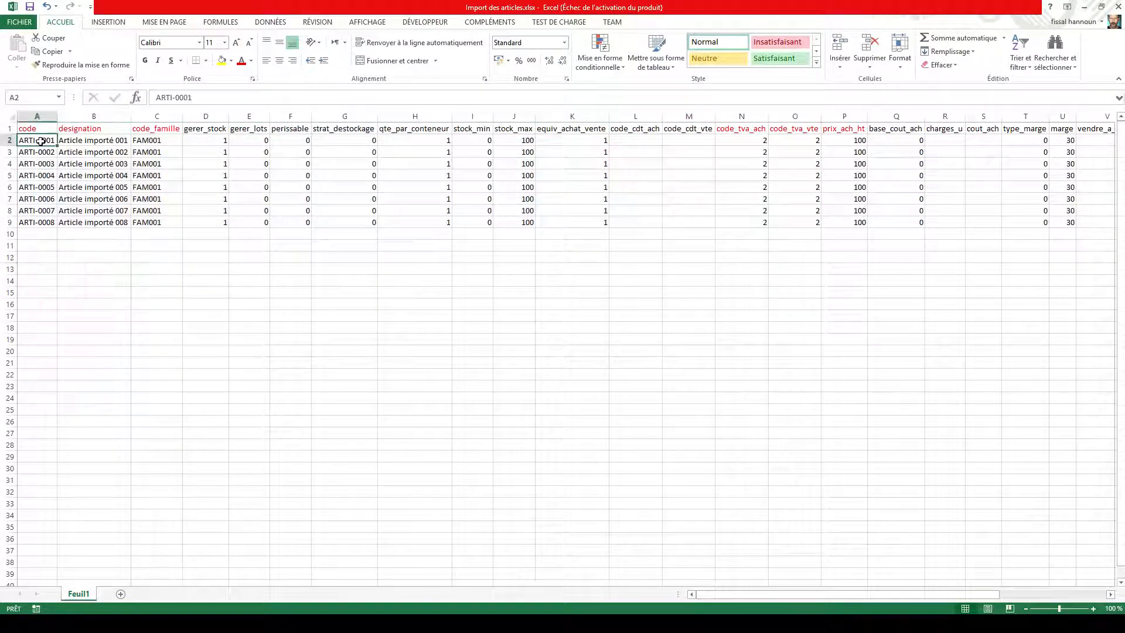
{"action": "key", "text": "Up"}
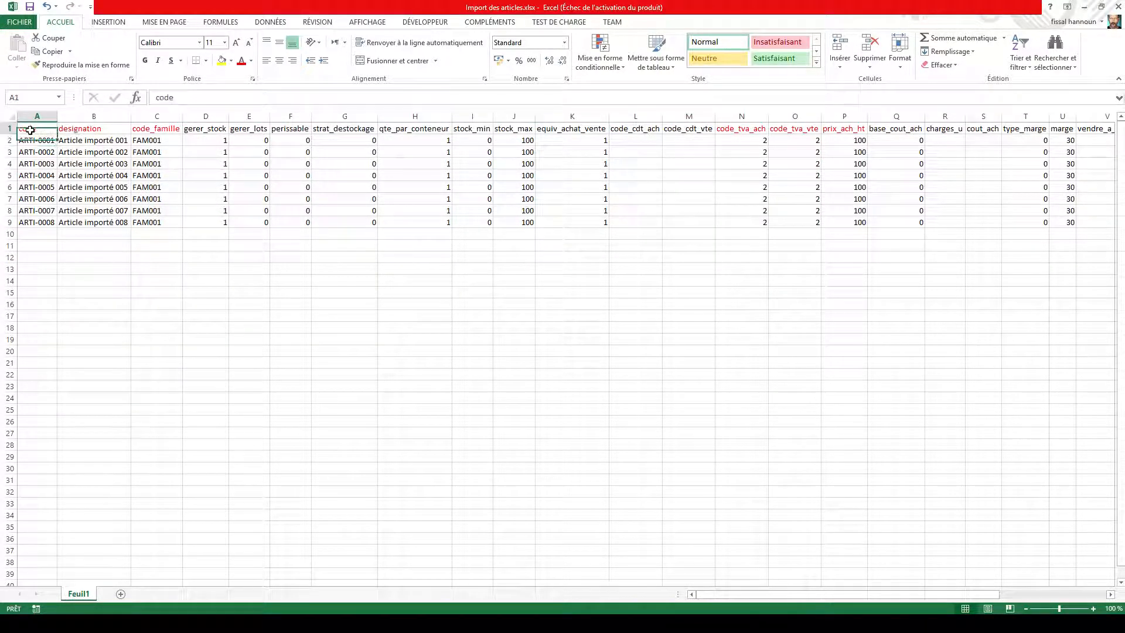
{"action": "key", "text": "Right"}
{"action": "key", "text": "Right"}
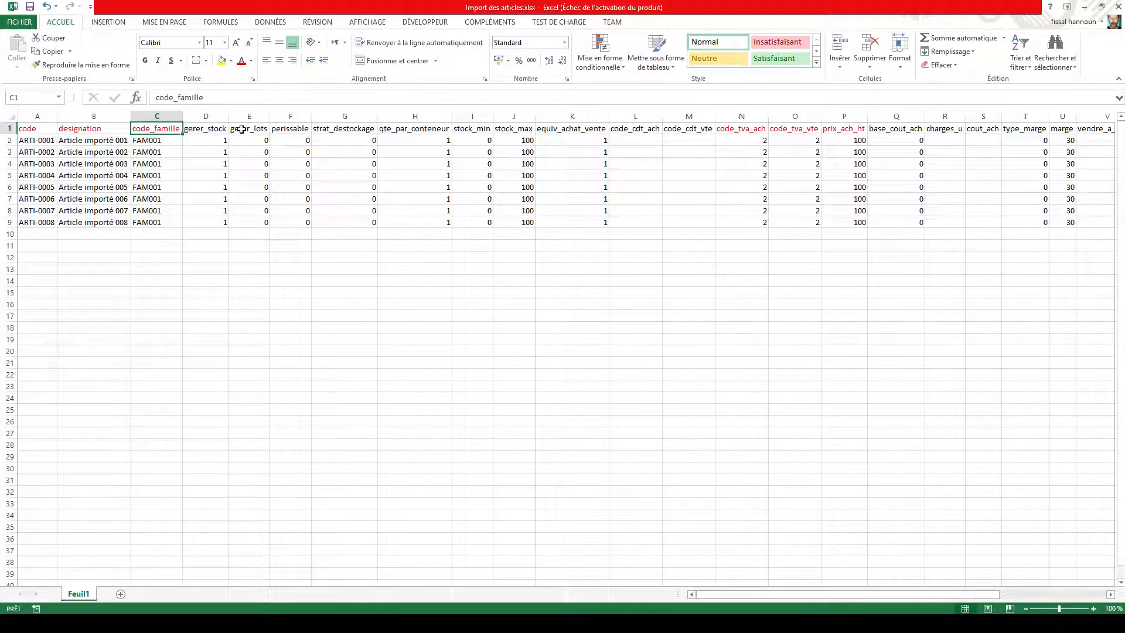
{"action": "left_click_drag", "start_coordinate": [724, 596], "coordinate": [692, 596]}
{"action": "left_click", "coordinate": [214, 114]}
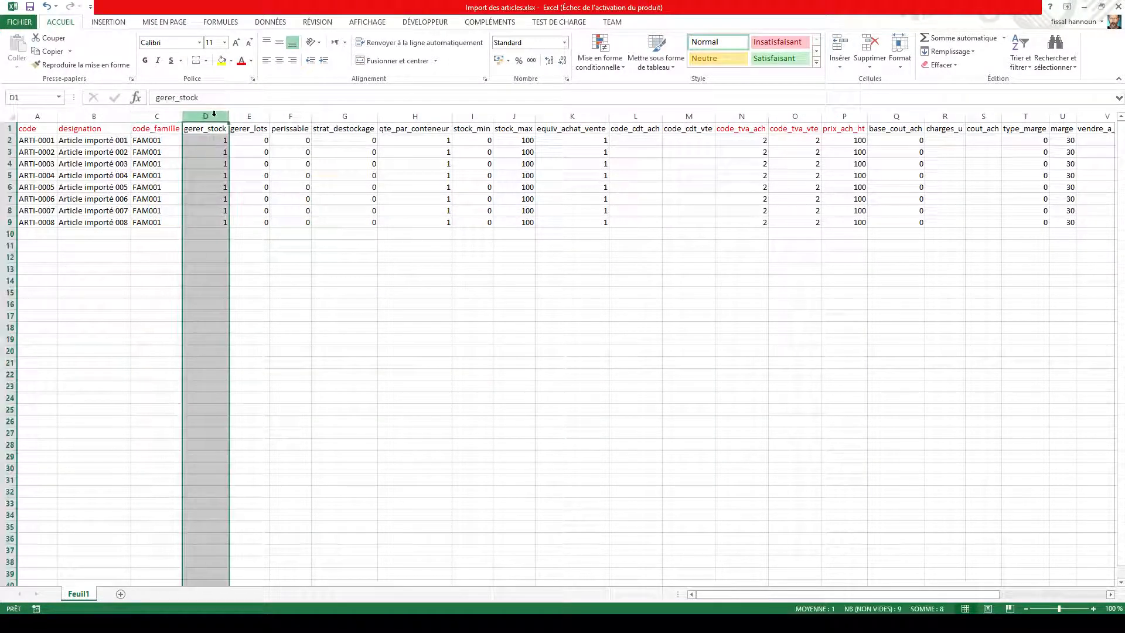
Step: Delete the code_cdt_ach and code_cdt_vte columns
{"action": "left_click_drag", "start_coordinate": [622, 116], "coordinate": [698, 115]}
{"action": "right_click", "coordinate": [698, 116]}
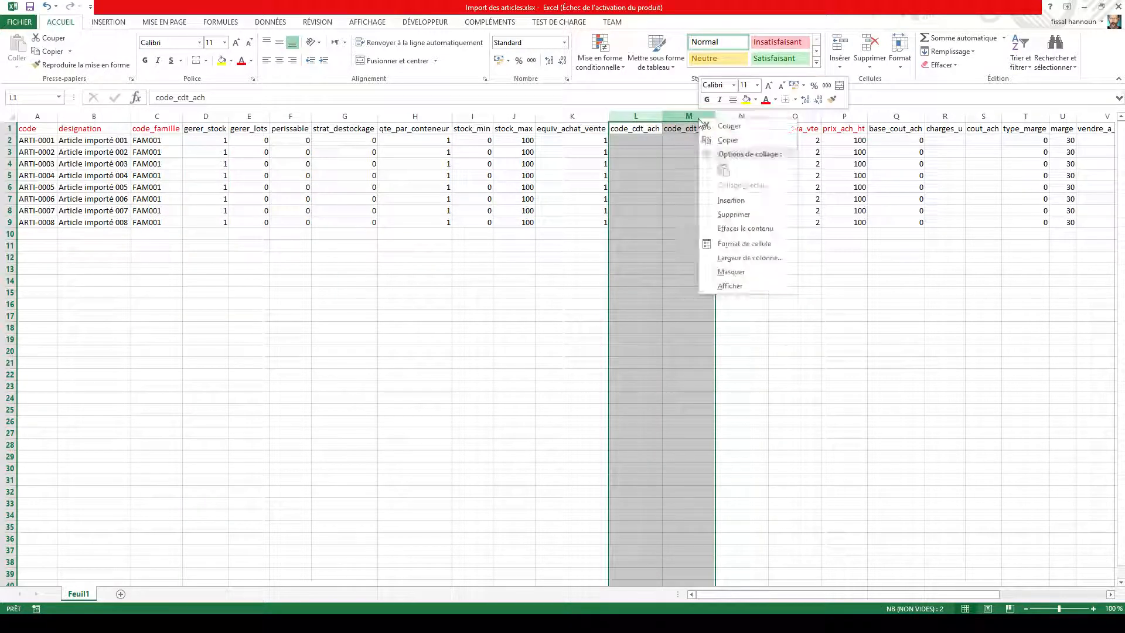
{"action": "left_click", "coordinate": [728, 212]}
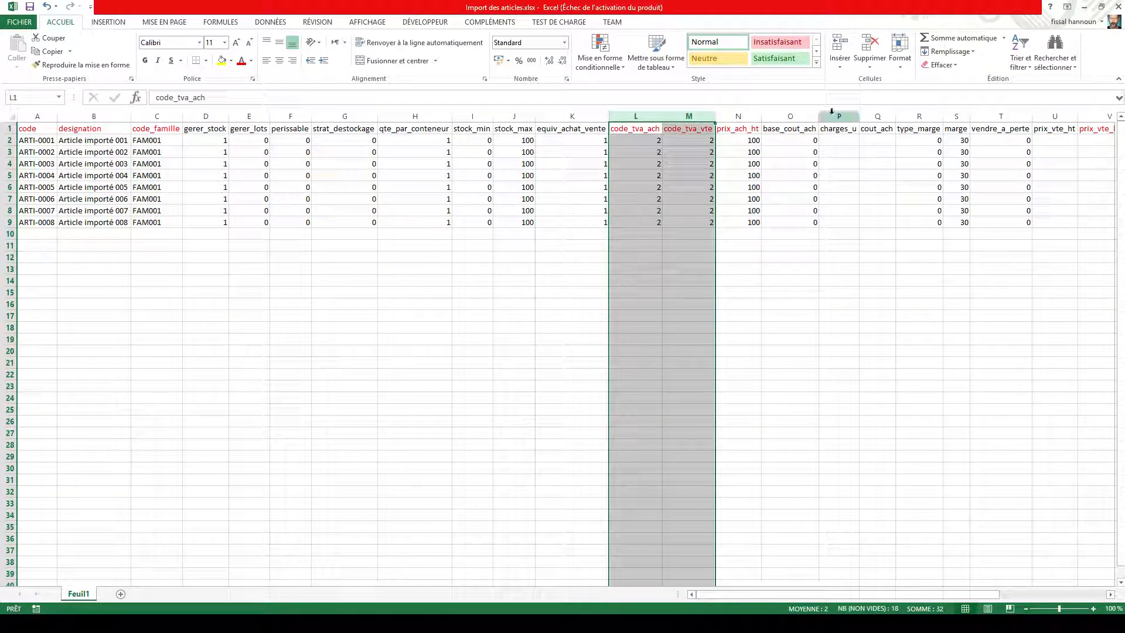
Step: Delete the charges_u and cout_ach columns as well as the prix_vte_ht column
{"action": "left_click_drag", "start_coordinate": [839, 115], "coordinate": [879, 115]}
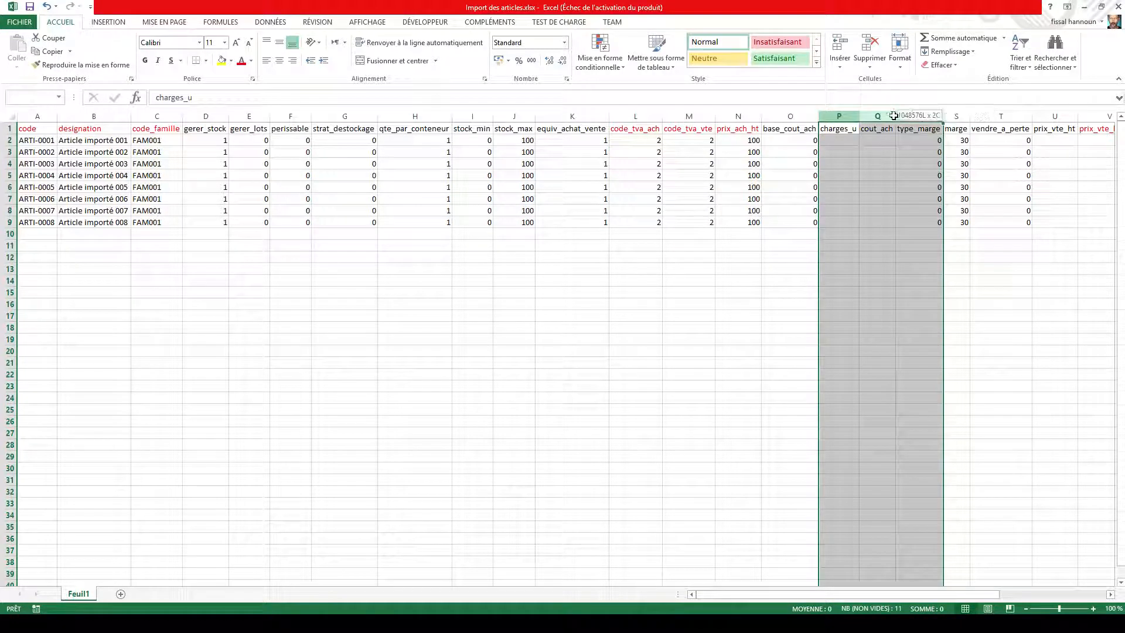
{"action": "right_click", "coordinate": [883, 117]}
{"action": "left_click", "coordinate": [909, 214]}
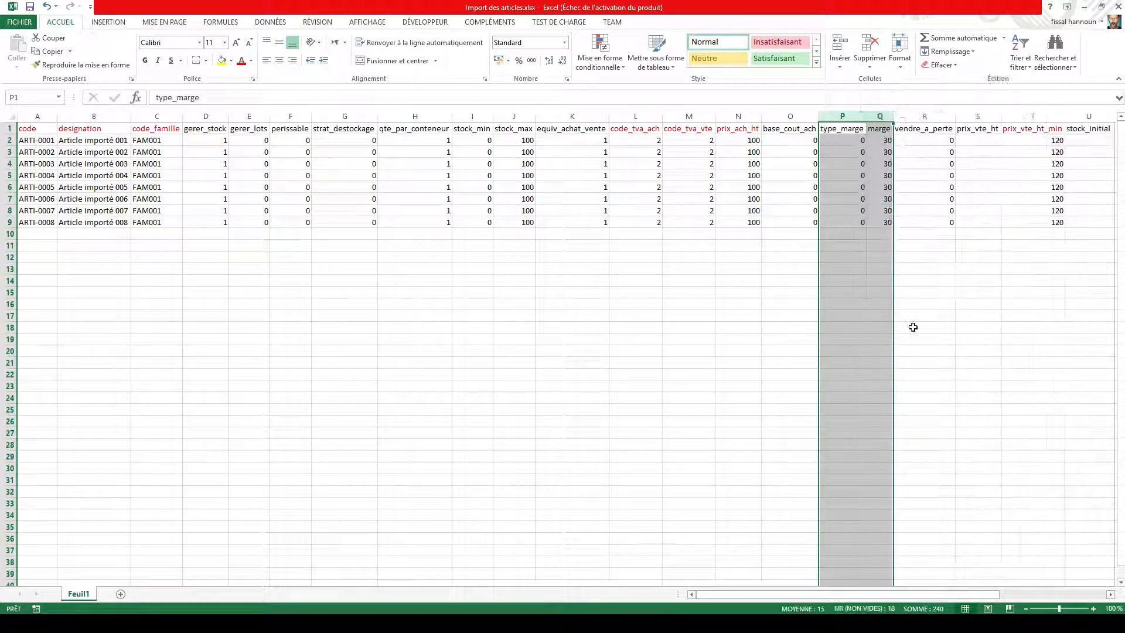
{"action": "right_click", "coordinate": [975, 116]}
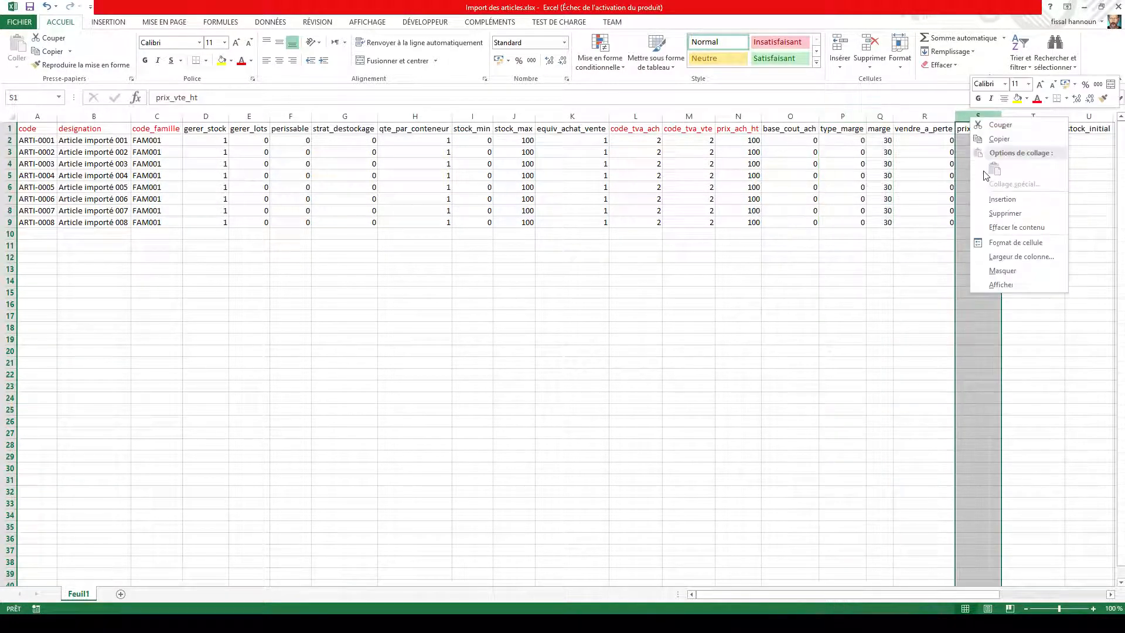
{"action": "left_click", "coordinate": [997, 214]}
Step: Fill in the first article's initial stock as 150, warehouse as ENT01 and stock date as 11/06/2018
{"action": "left_click_drag", "start_coordinate": [824, 596], "coordinate": [977, 596]}
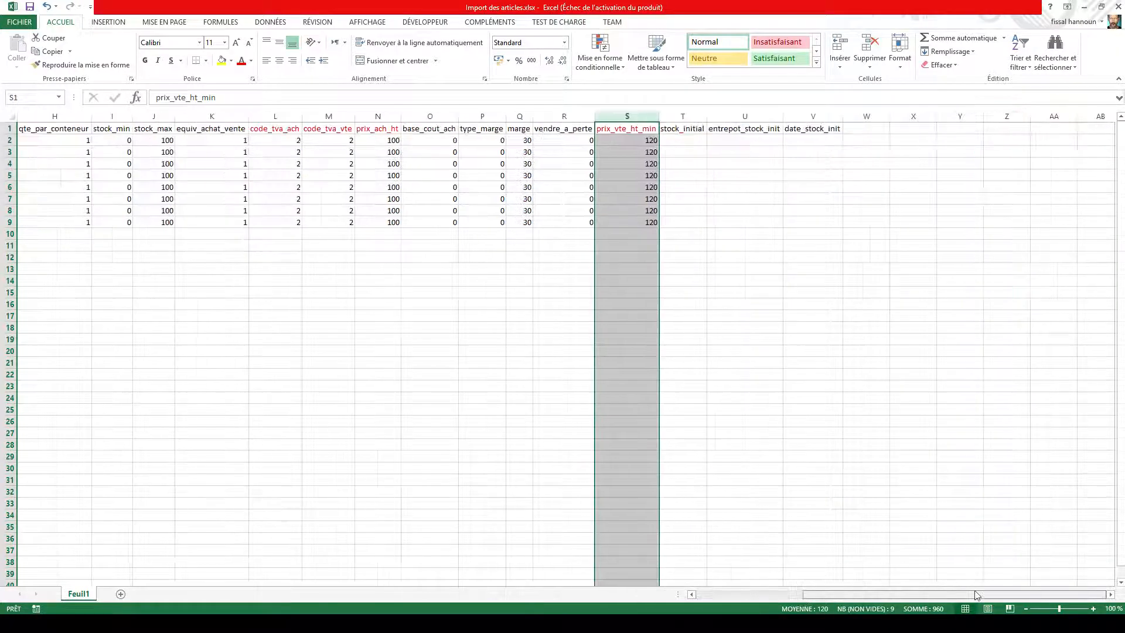
{"action": "left_click", "coordinate": [678, 141]}
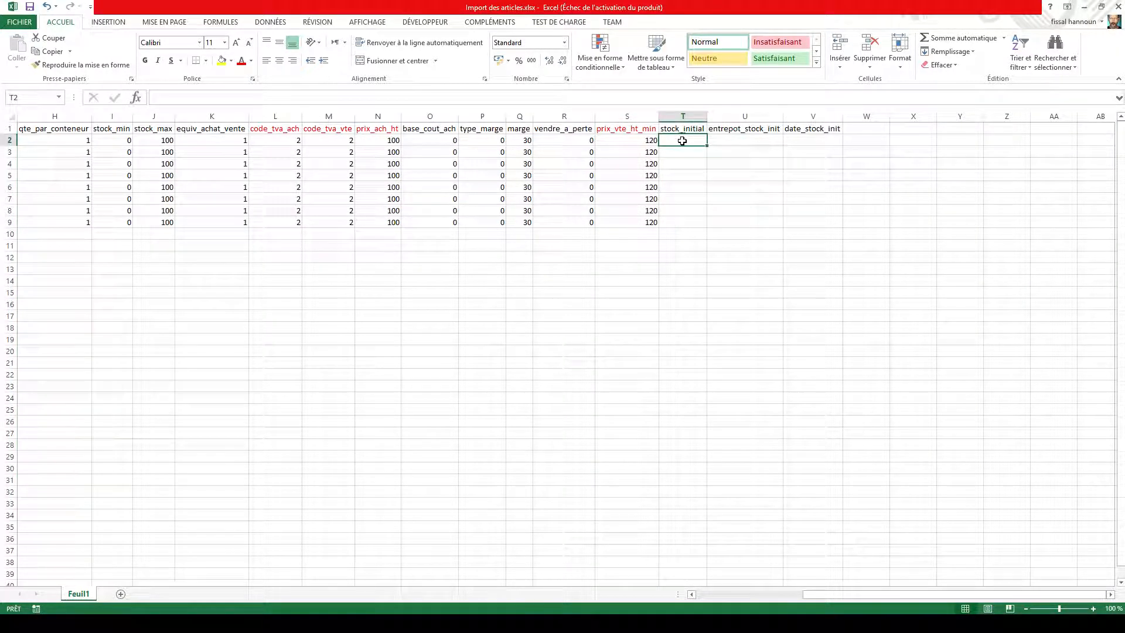
{"action": "type", "text": "150"}
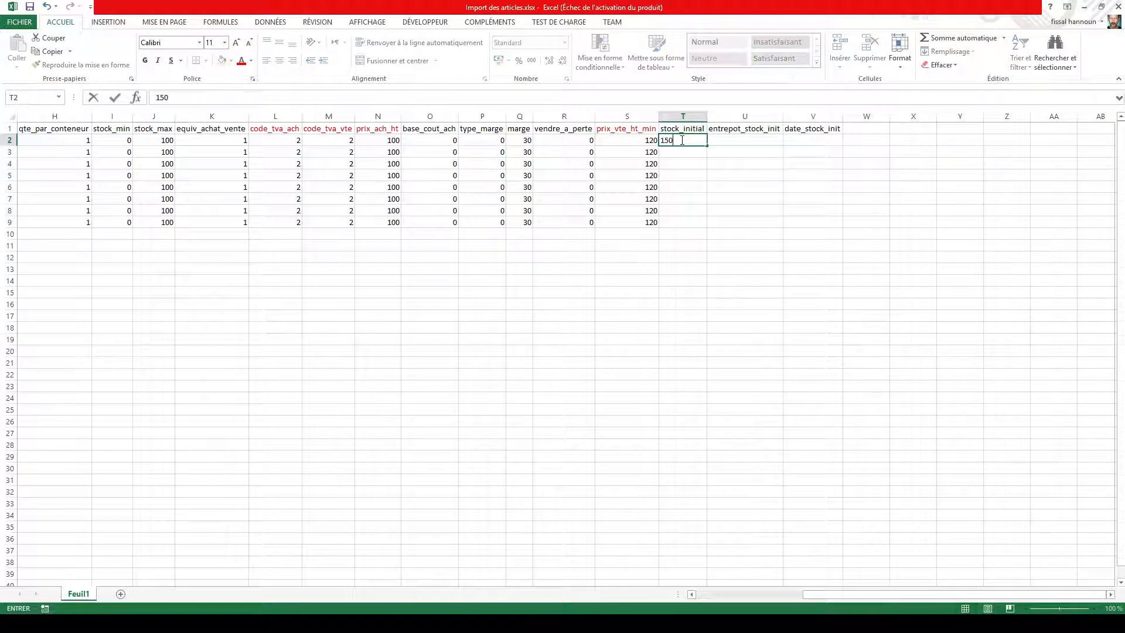
{"action": "key", "text": "Tab"}
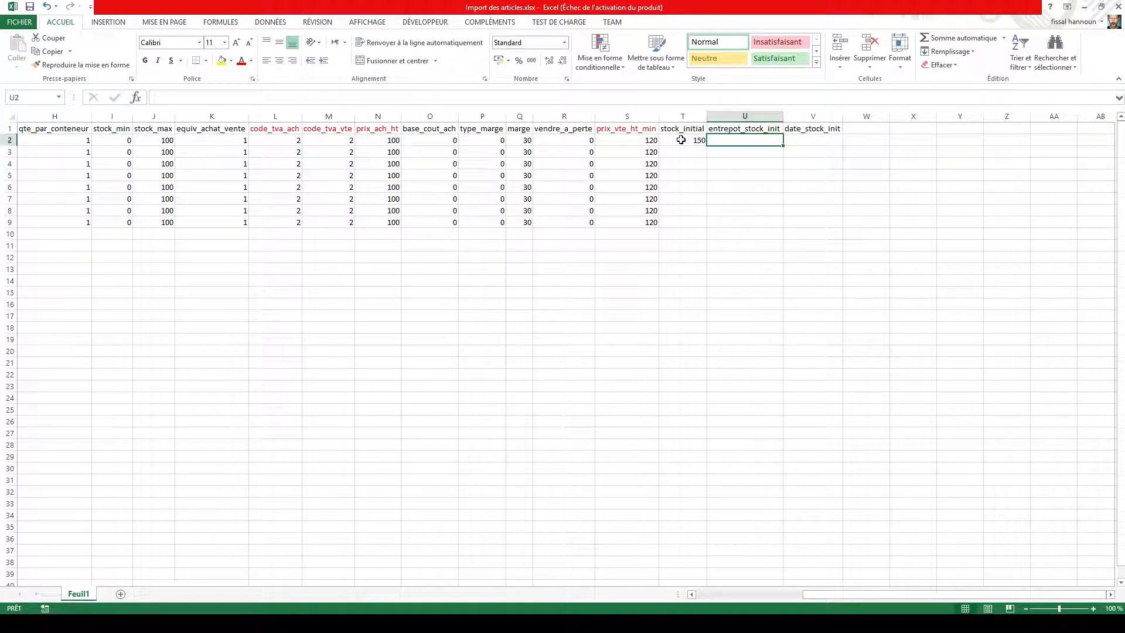
{"action": "type", "text": "ENT01"}
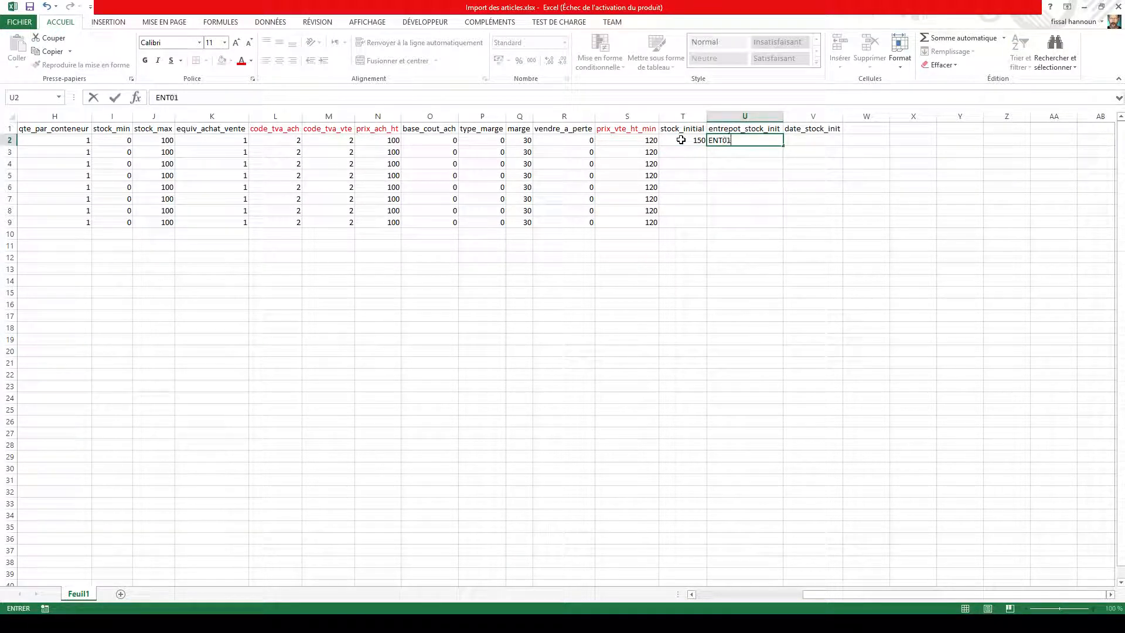
{"action": "left_click", "coordinate": [800, 141]}
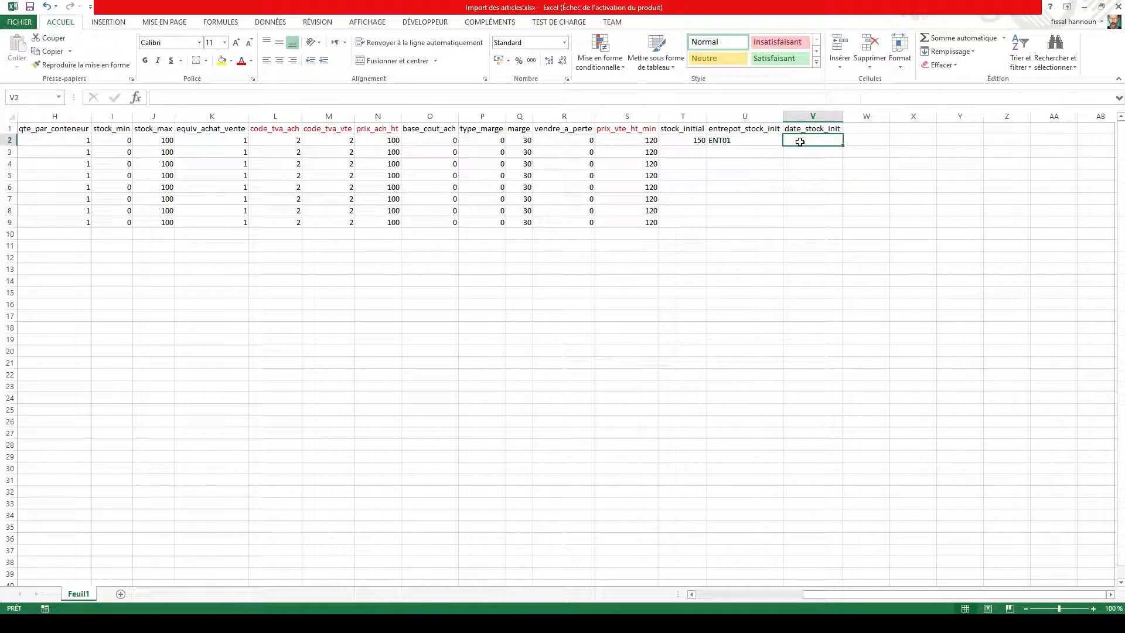
{"action": "type", "text": "11"}
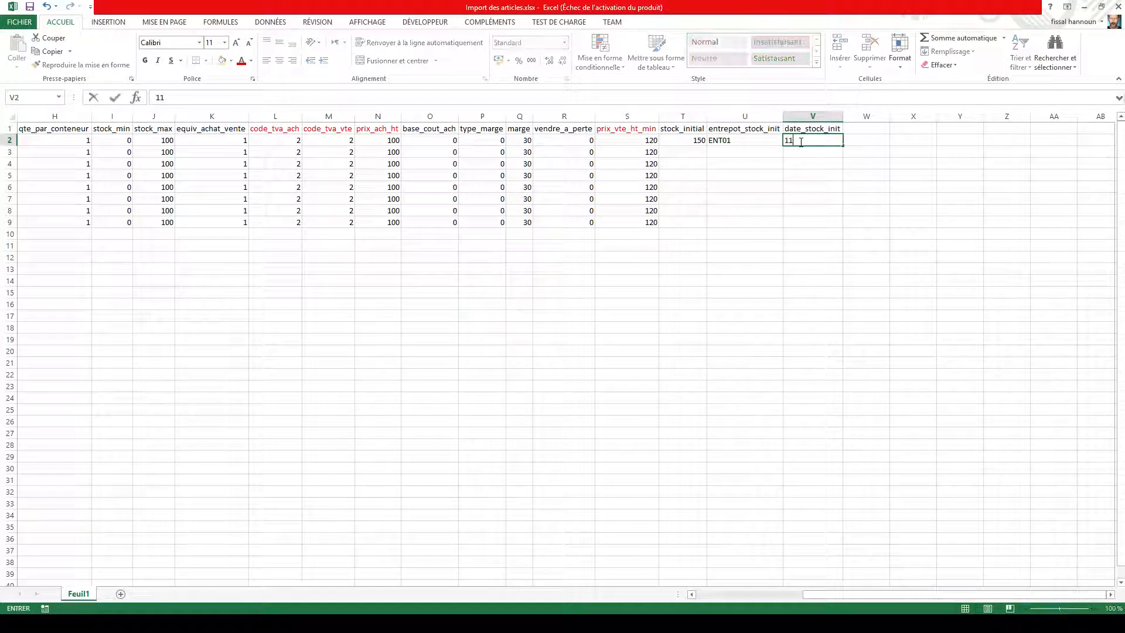
{"action": "type", "text": "/06/2018"}
{"action": "key", "text": "Return"}
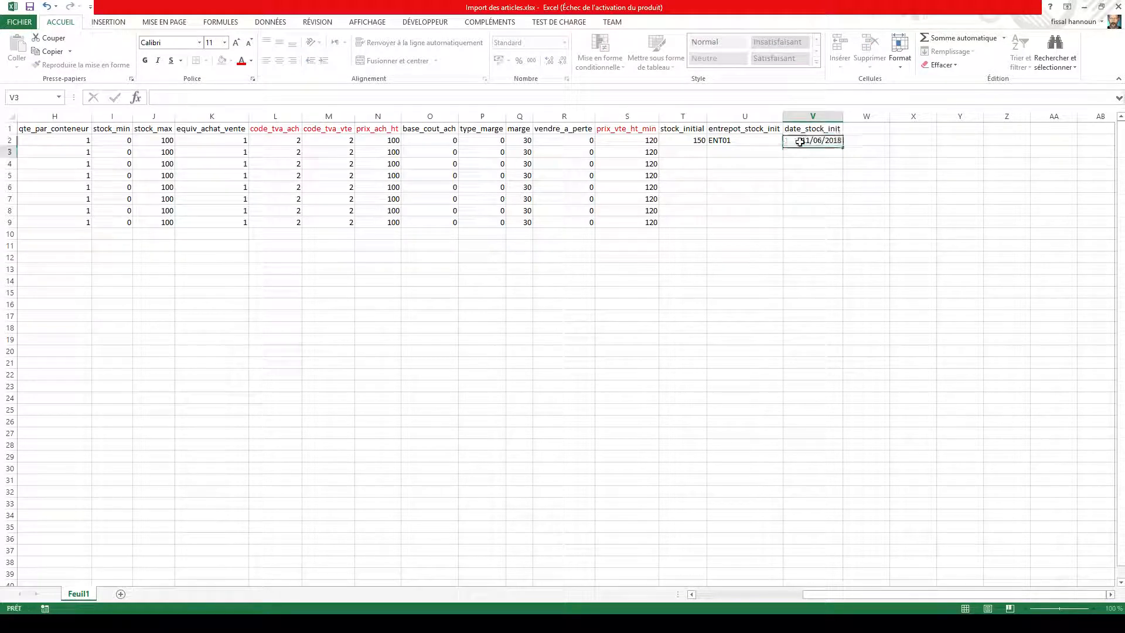
Step: Fill in the second article's initial stock as 120 and its warehouse as ENT01
{"action": "left_click", "coordinate": [687, 152]}
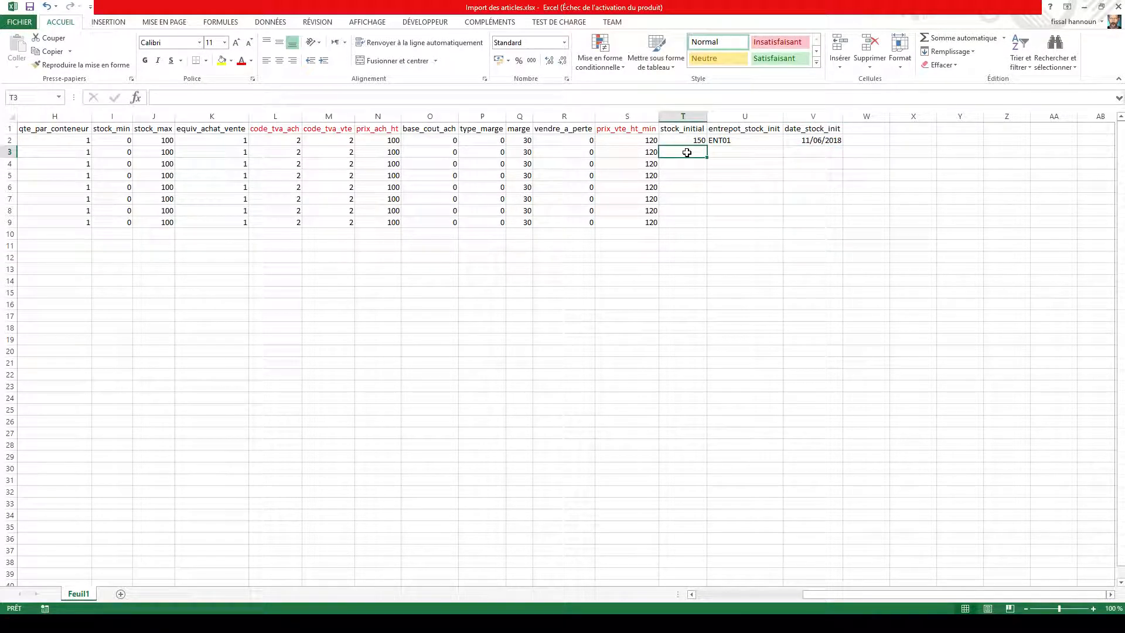
{"action": "type", "text": "120"}
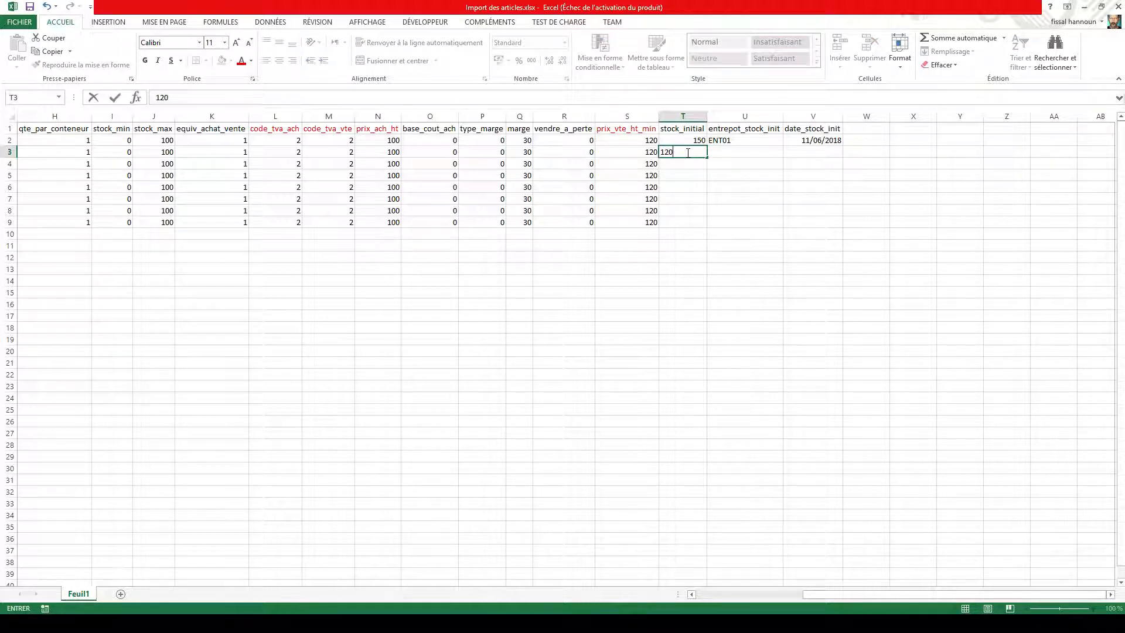
{"action": "key", "text": "Tab"}
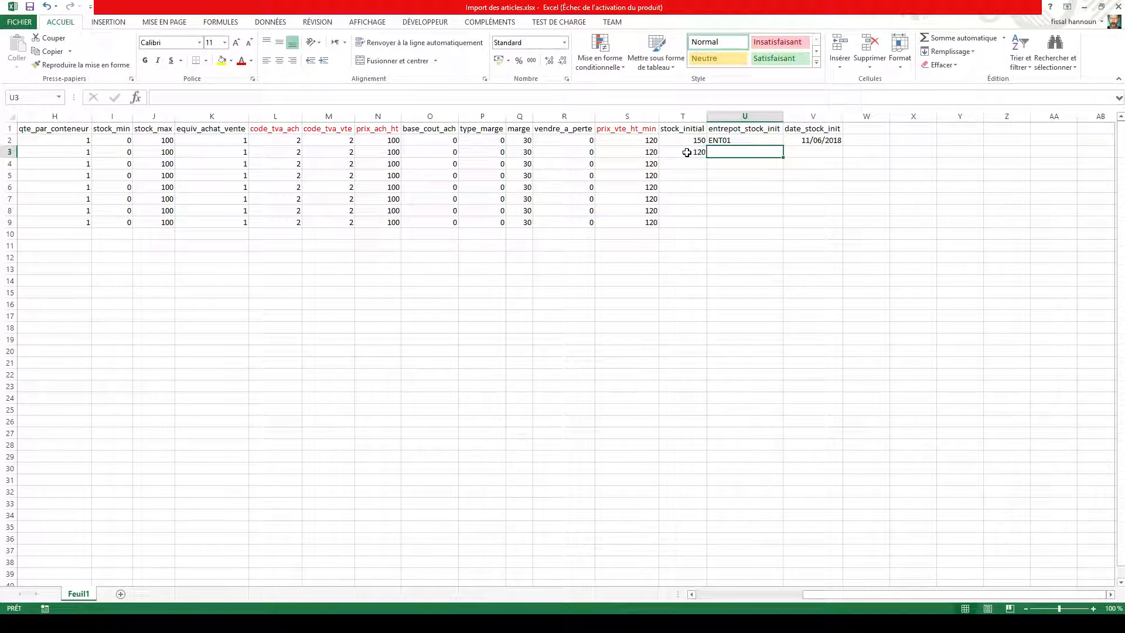
{"action": "type", "text": "ENT01"}
{"action": "key", "text": "Return"}
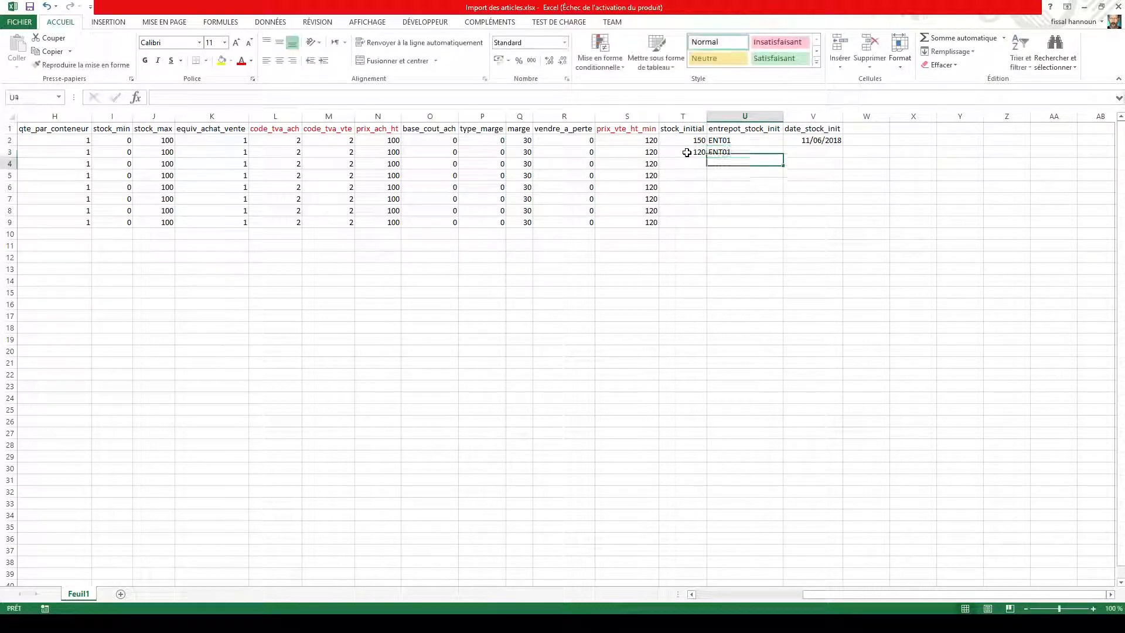
Step: Copy the initial stock date 11/06/2018 down to the second article without incrementing it
{"action": "left_click", "coordinate": [814, 141]}
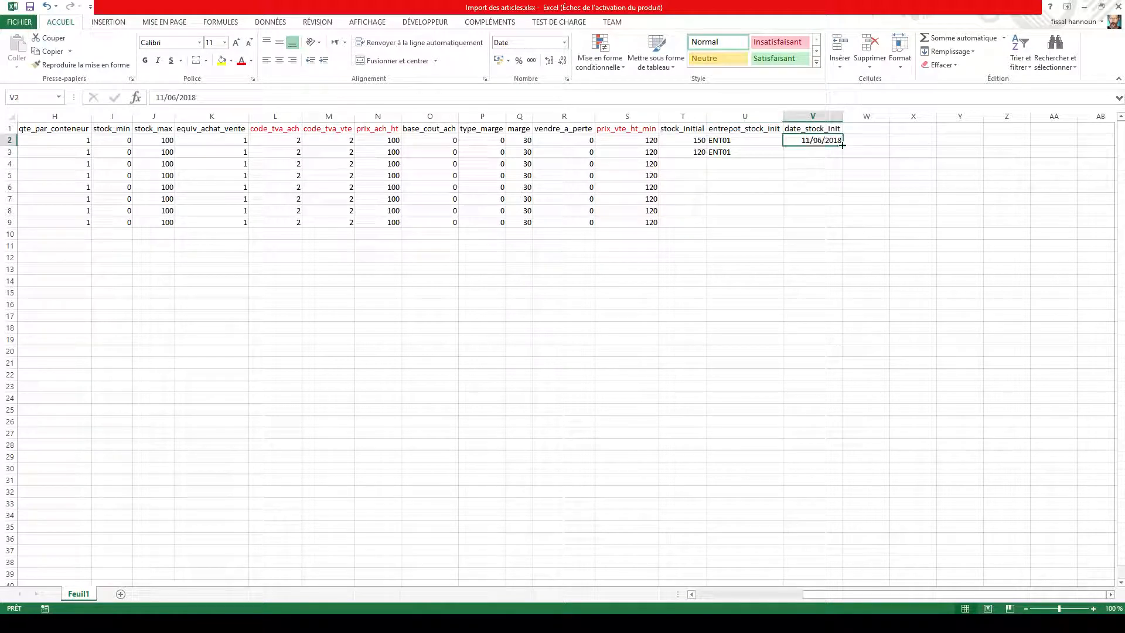
{"action": "left_click_drag", "start_coordinate": [841, 146], "coordinate": [842, 157]}
{"action": "left_click", "coordinate": [851, 165]}
{"action": "left_click", "coordinate": [891, 179]}
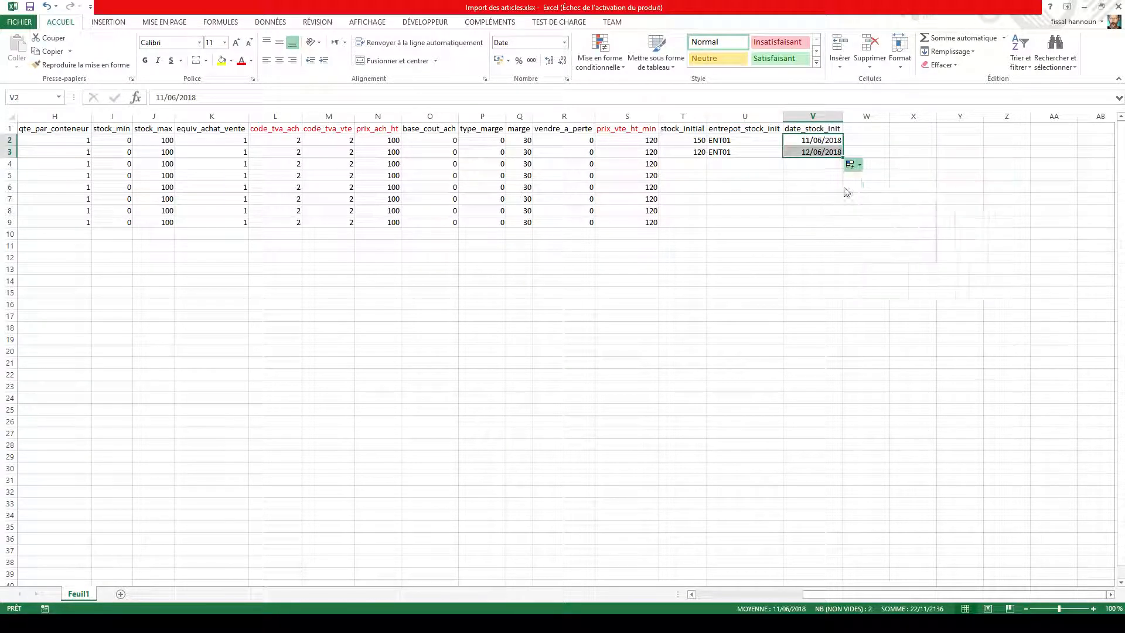
{"action": "left_click", "coordinate": [745, 186]}
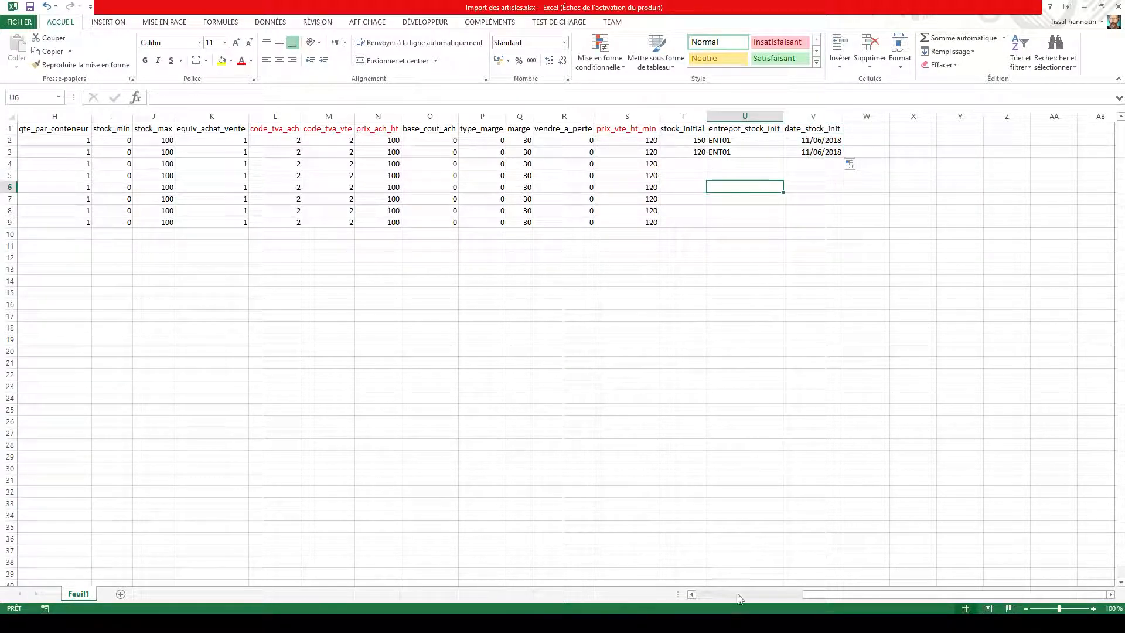
{"action": "left_click_drag", "start_coordinate": [815, 596], "coordinate": [701, 597]}
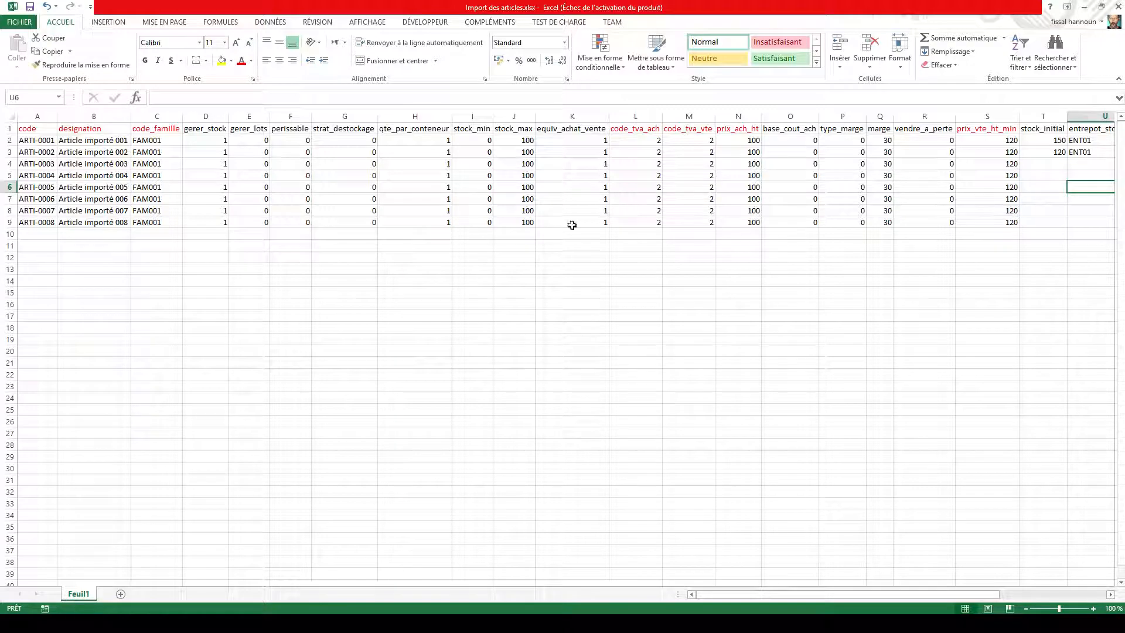
Step: Open Import des familles d'articles.xlsx from the import templates folder and review its columns and sample rows
{"action": "left_click", "coordinate": [1085, 8]}
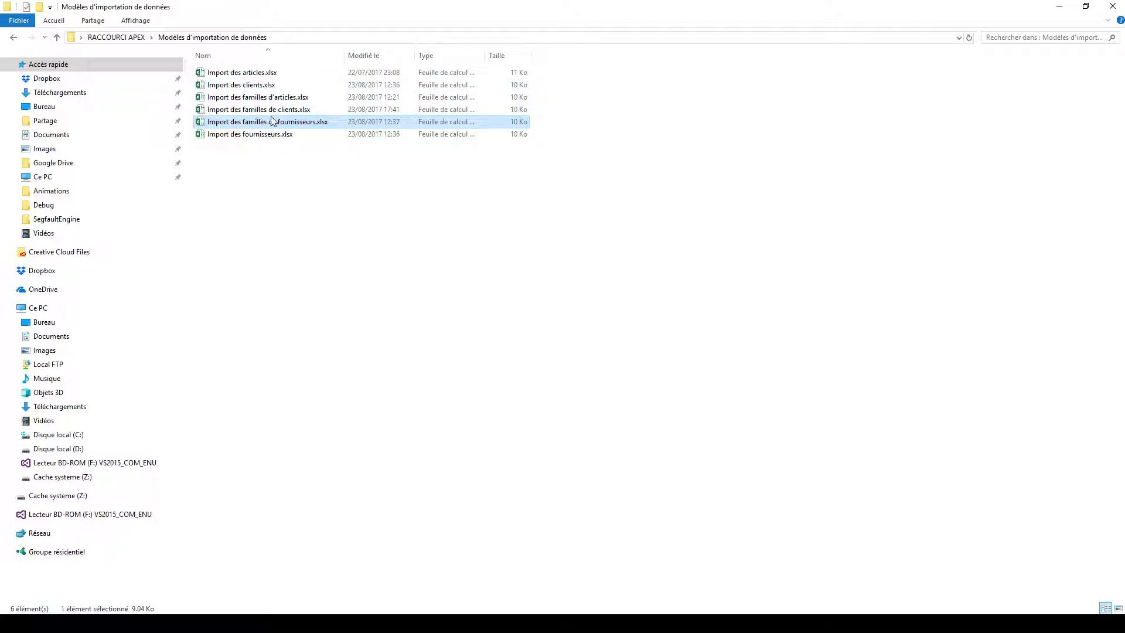
{"action": "left_click", "coordinate": [251, 74]}
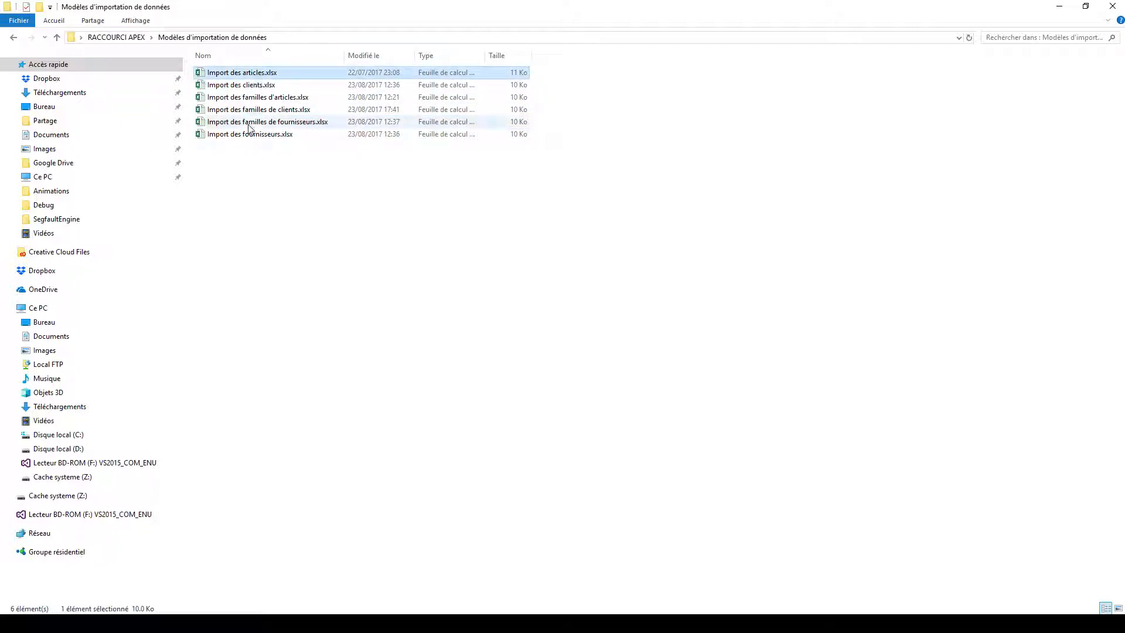
{"action": "left_click", "coordinate": [261, 98]}
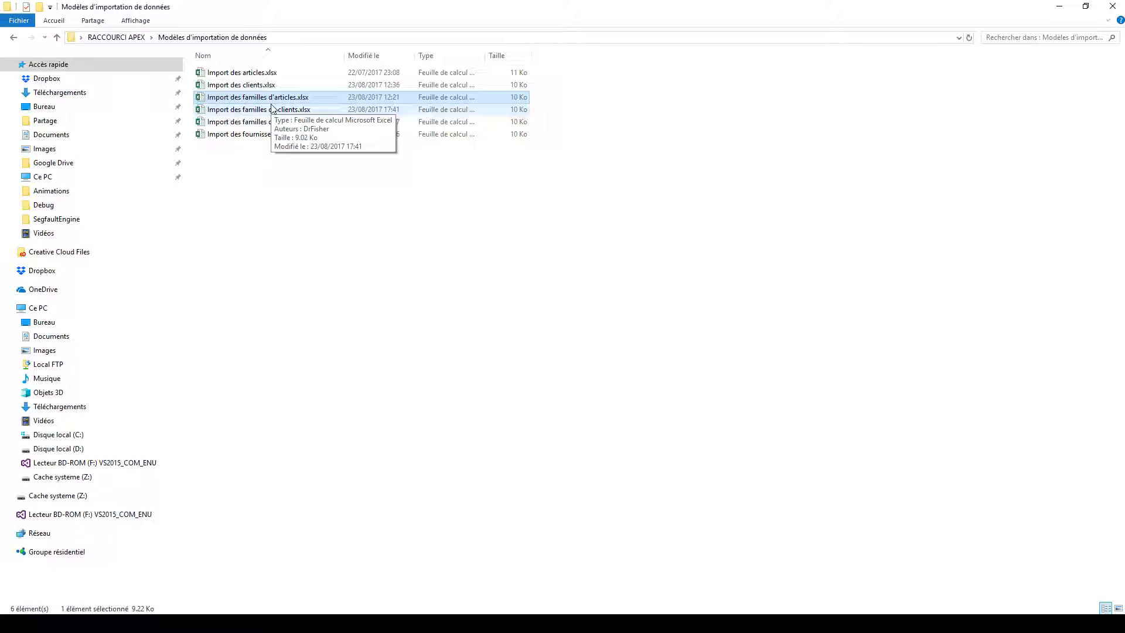
{"action": "double_click", "coordinate": [271, 99]}
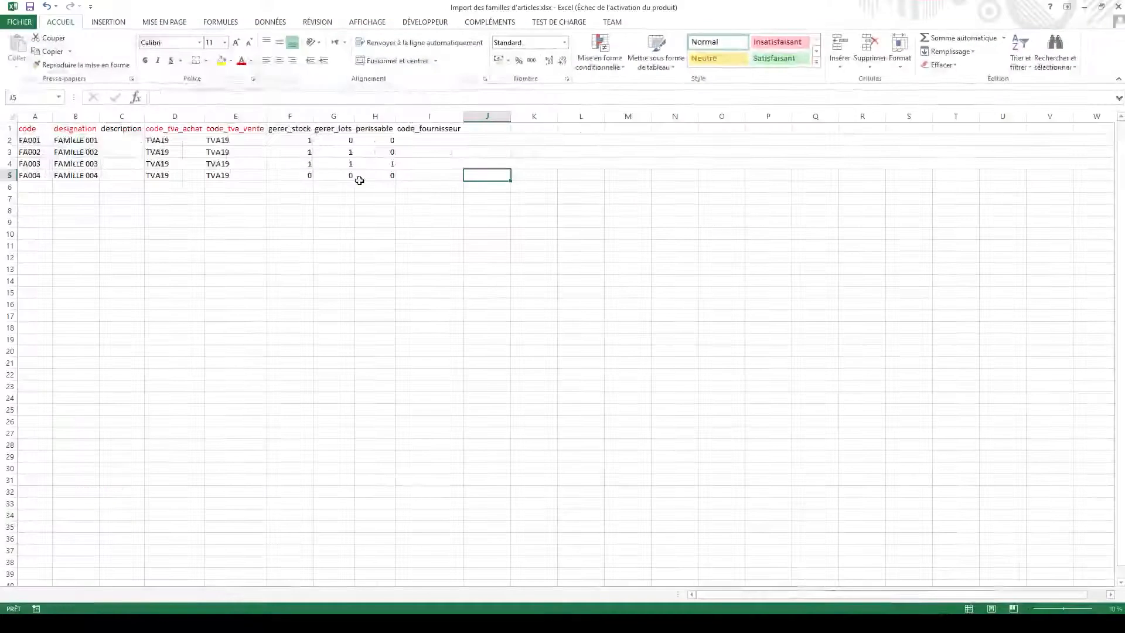
{"action": "left_click_drag", "start_coordinate": [47, 131], "coordinate": [432, 172]}
{"action": "left_click", "coordinate": [394, 200]}
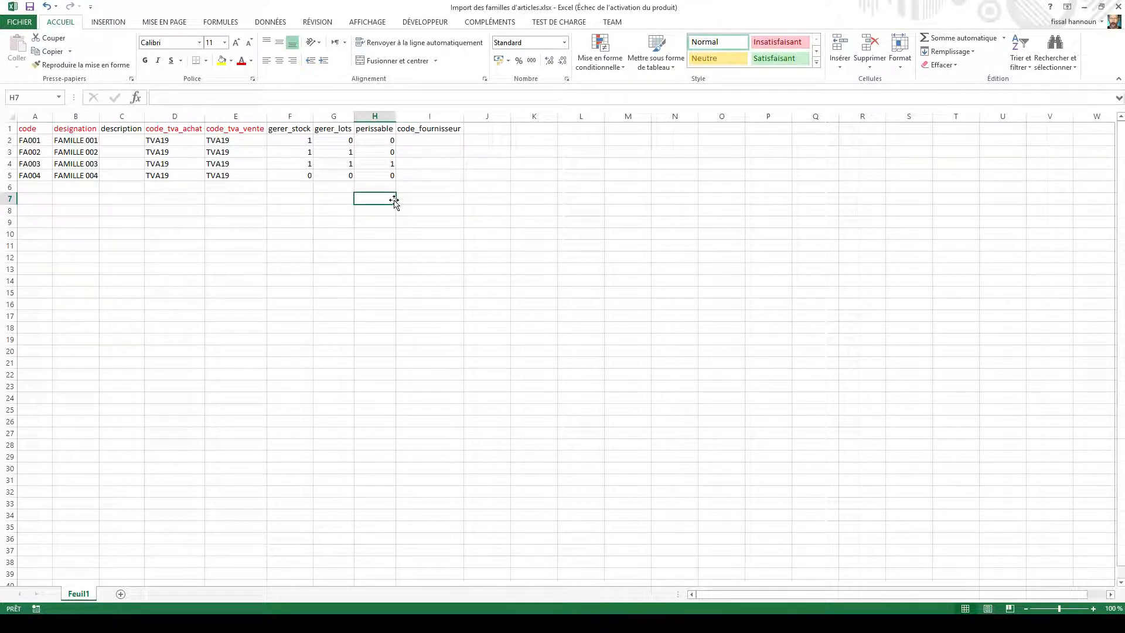
Step: Open Import des familles de clients.xlsx from the templates folder and examine its code and designation columns
{"action": "left_click", "coordinate": [1085, 8]}
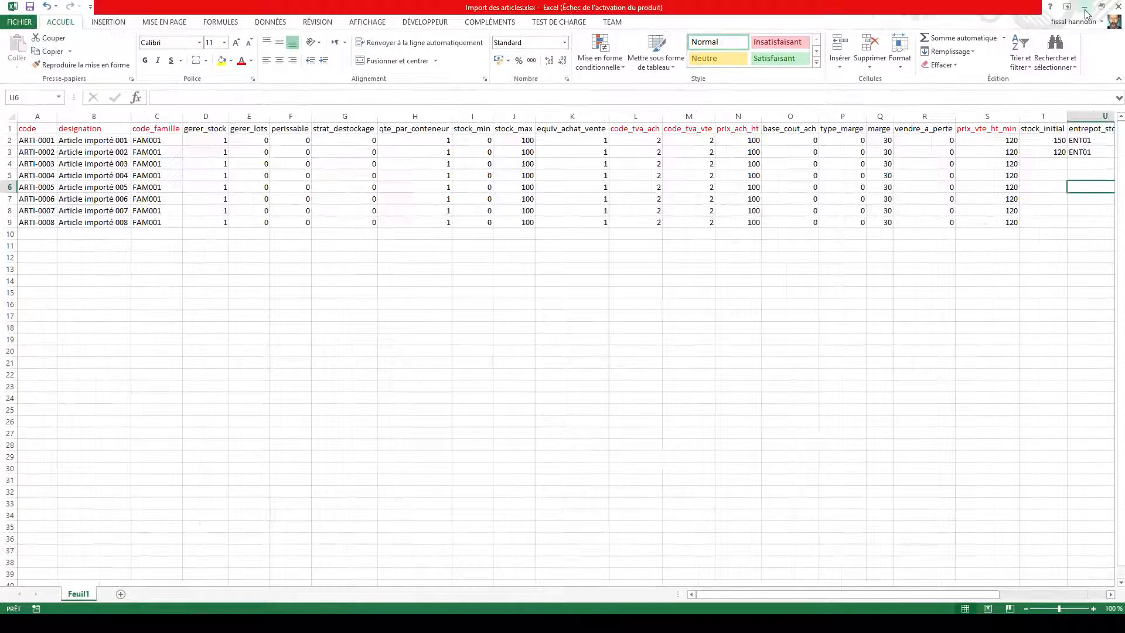
{"action": "left_click", "coordinate": [1085, 10]}
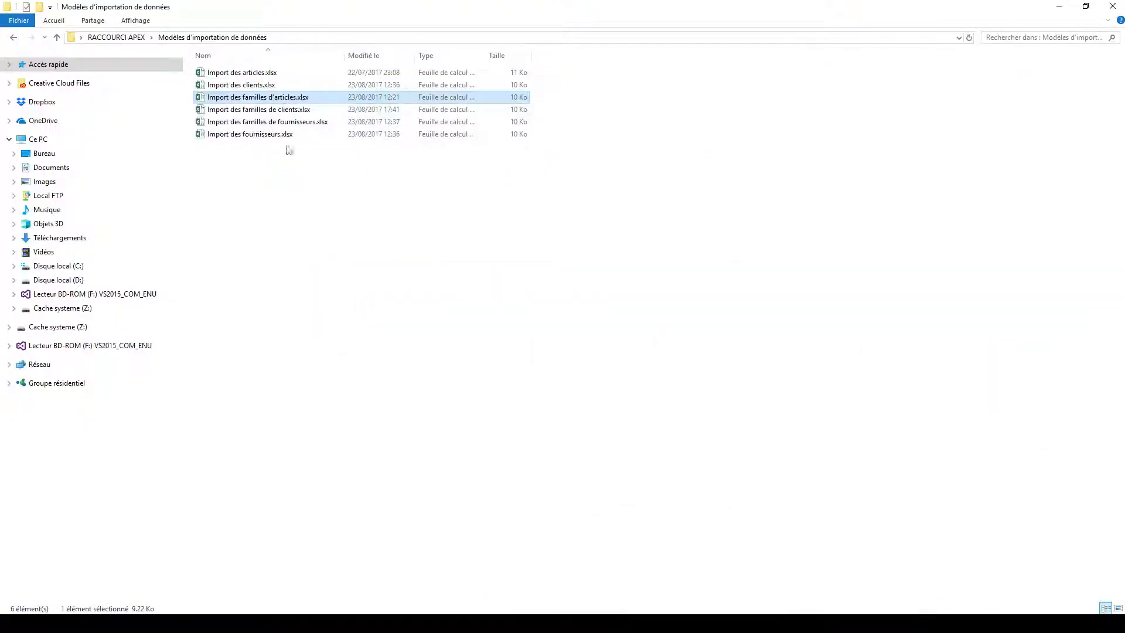
{"action": "double_click", "coordinate": [256, 111]}
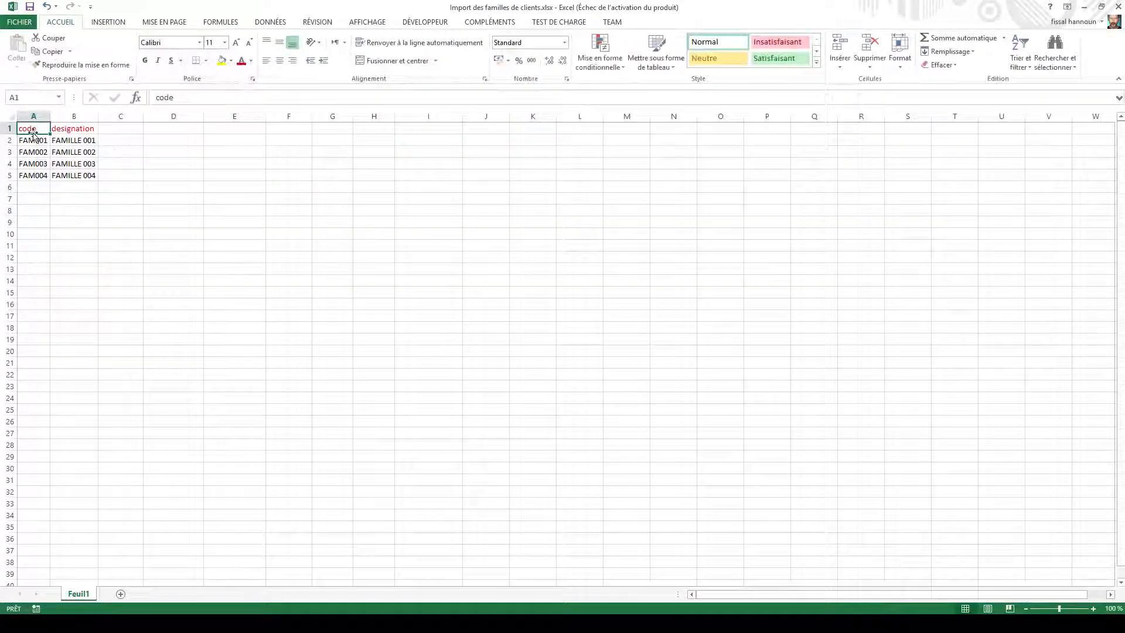
{"action": "left_click_drag", "start_coordinate": [49, 135], "coordinate": [89, 175]}
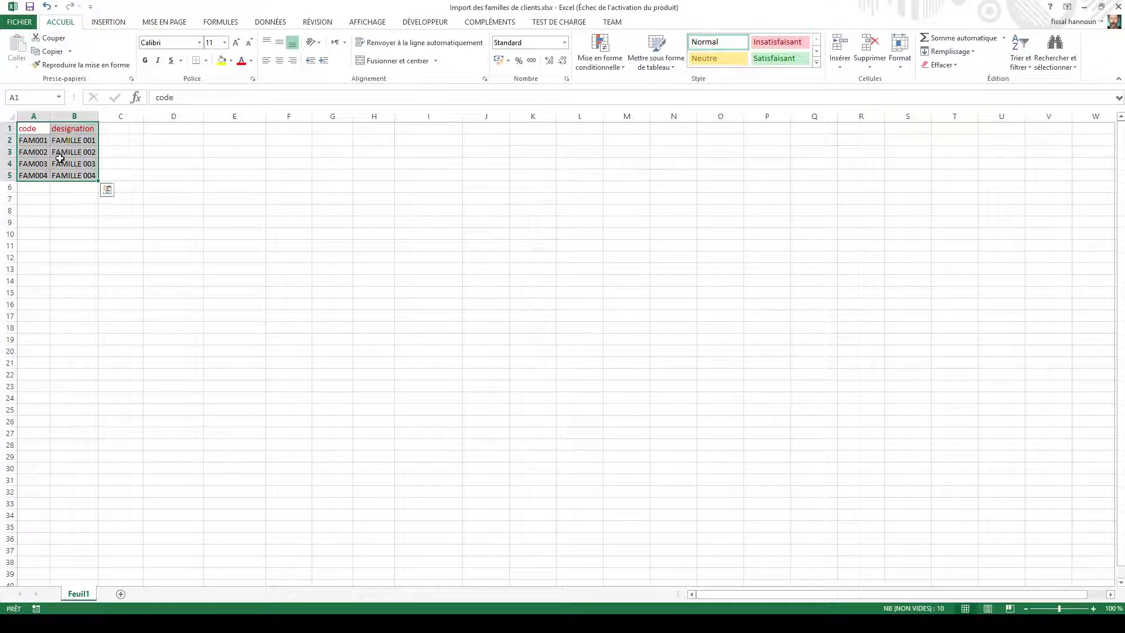
{"action": "left_click_drag", "start_coordinate": [35, 130], "coordinate": [87, 175]}
Step: Save the Import des familles d'articles workbook as Unicode text (*.txt) in the Modèles d'importation de données folder, accepting the format limitations
{"action": "left_click", "coordinate": [1084, 7]}
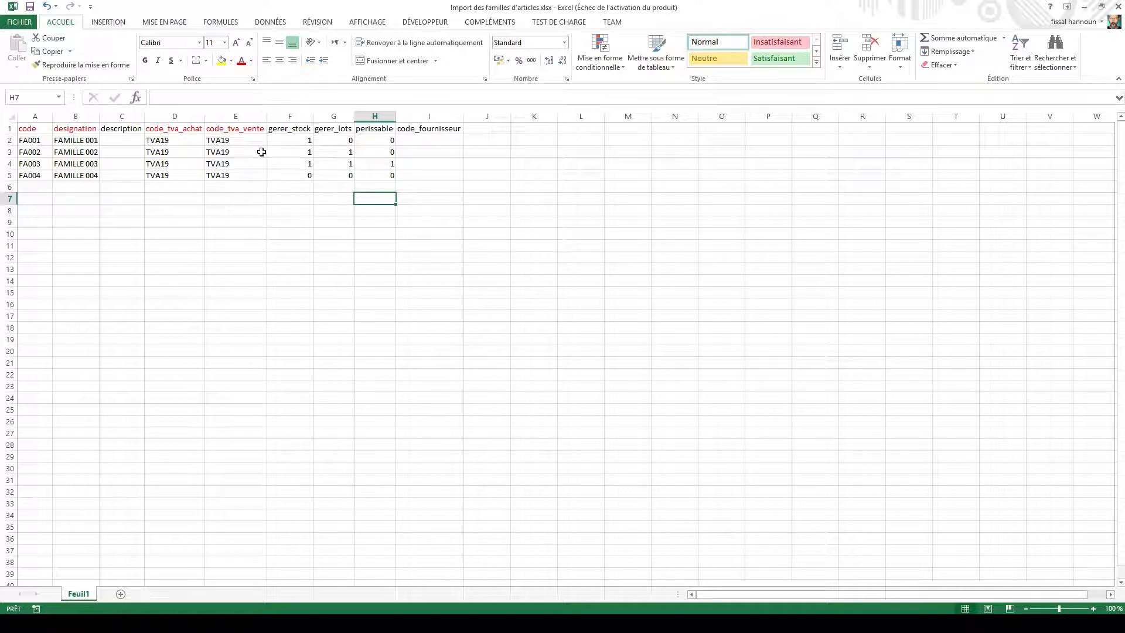
{"action": "left_click", "coordinate": [28, 23]}
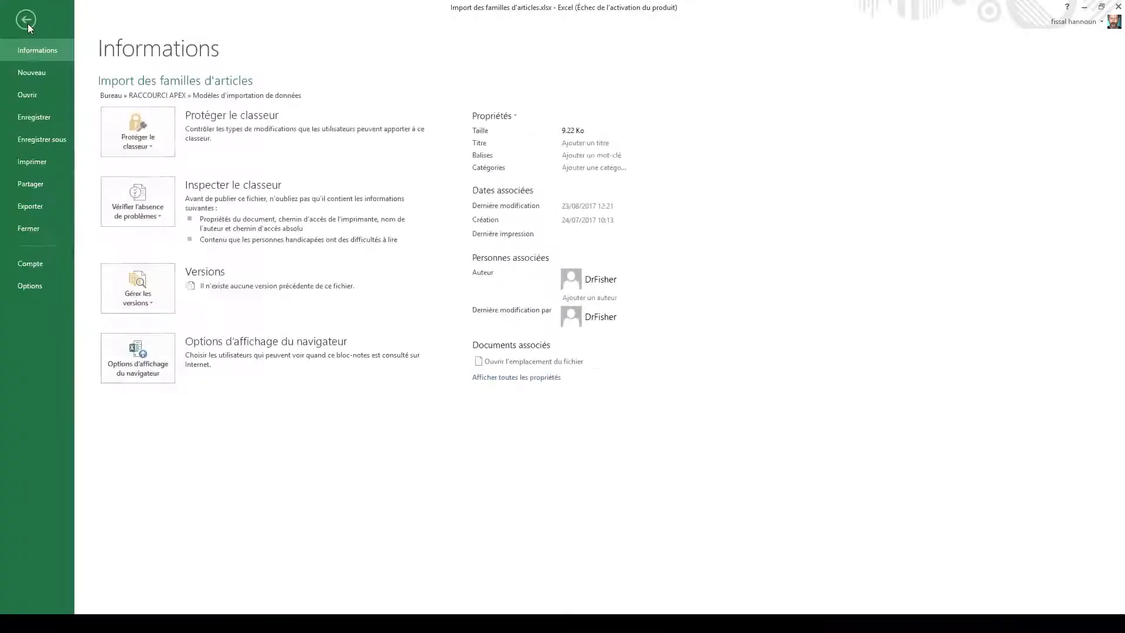
{"action": "left_click", "coordinate": [37, 144]}
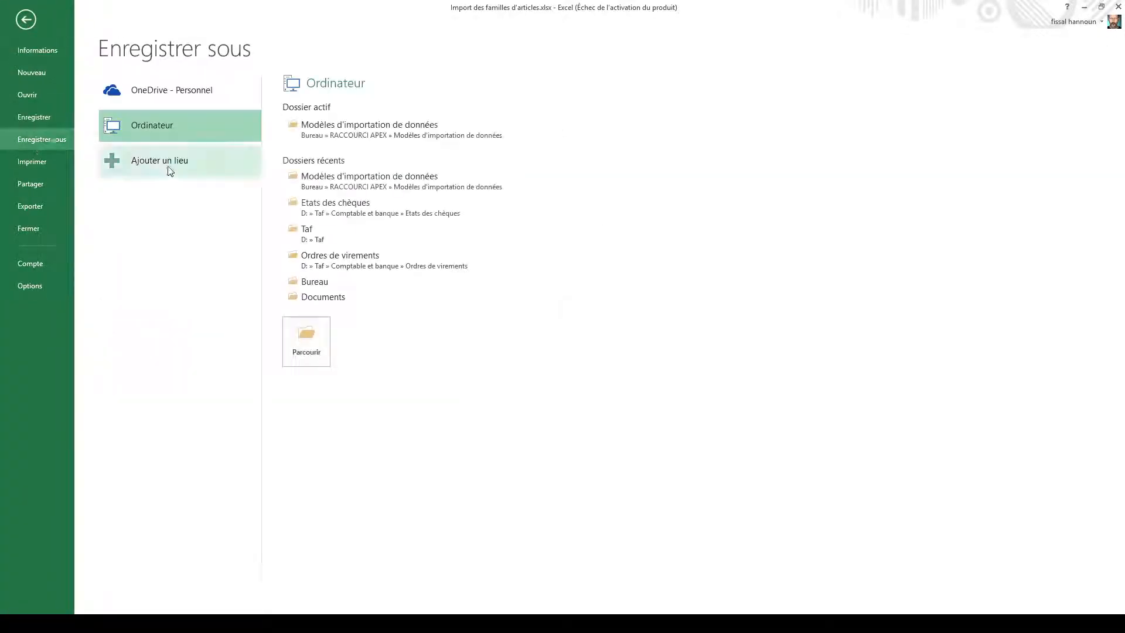
{"action": "left_click", "coordinate": [312, 343]}
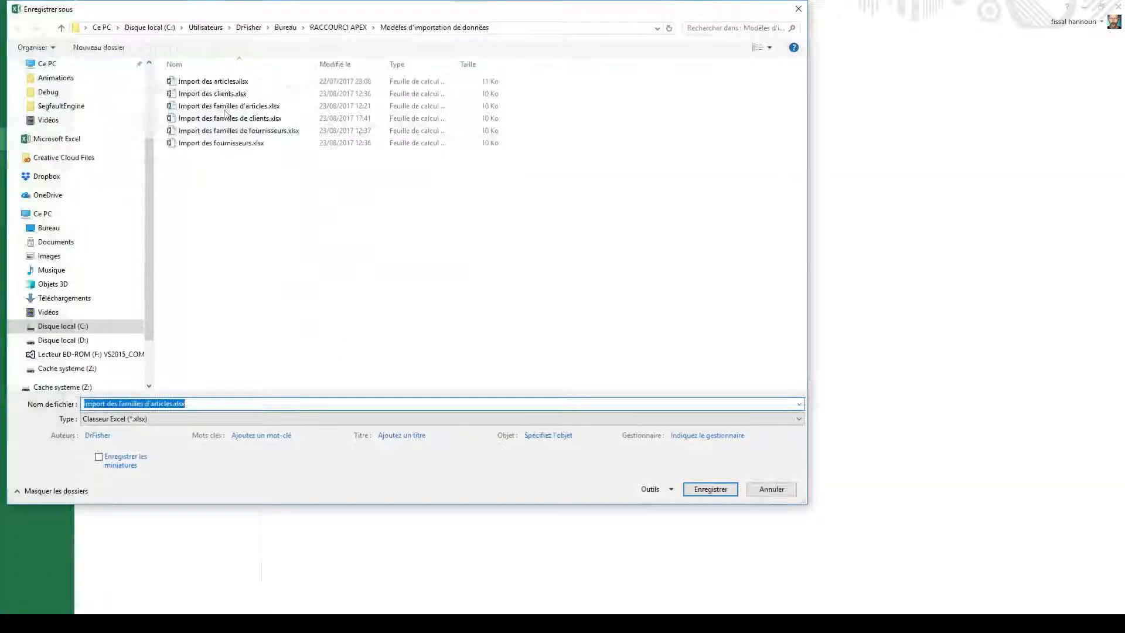
{"action": "left_click", "coordinate": [101, 421]}
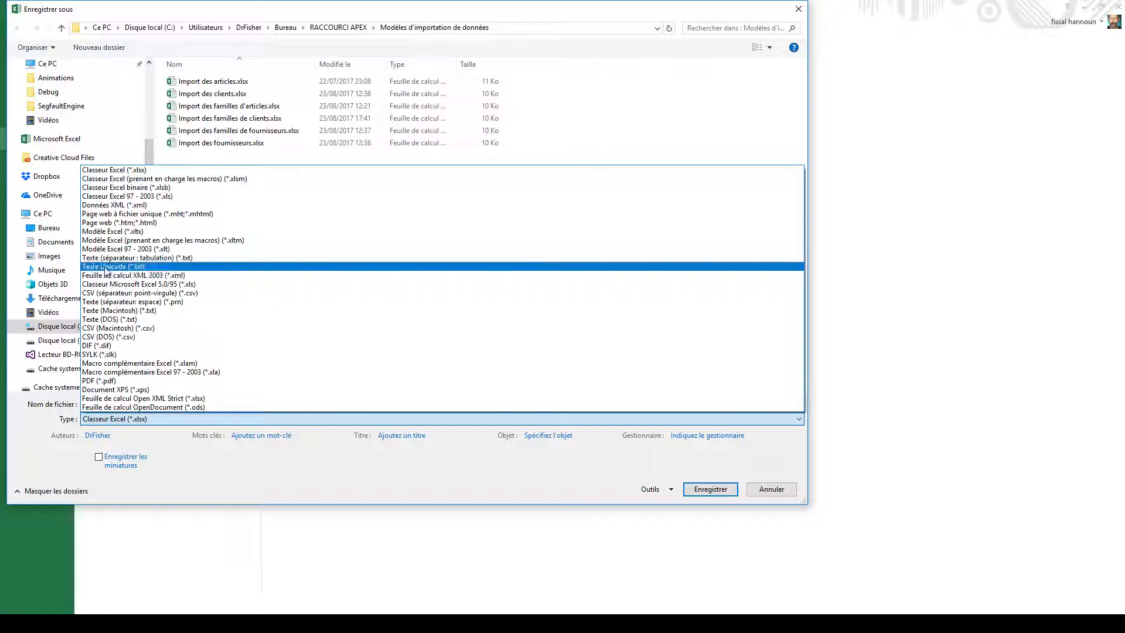
{"action": "left_click", "coordinate": [128, 268]}
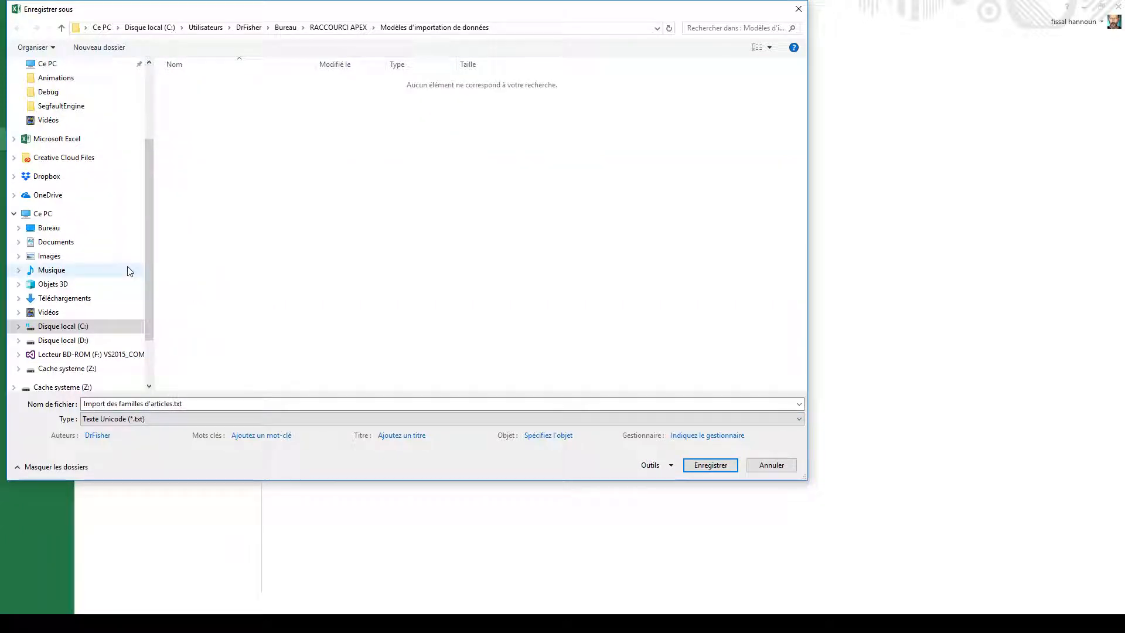
{"action": "left_click", "coordinate": [699, 465]}
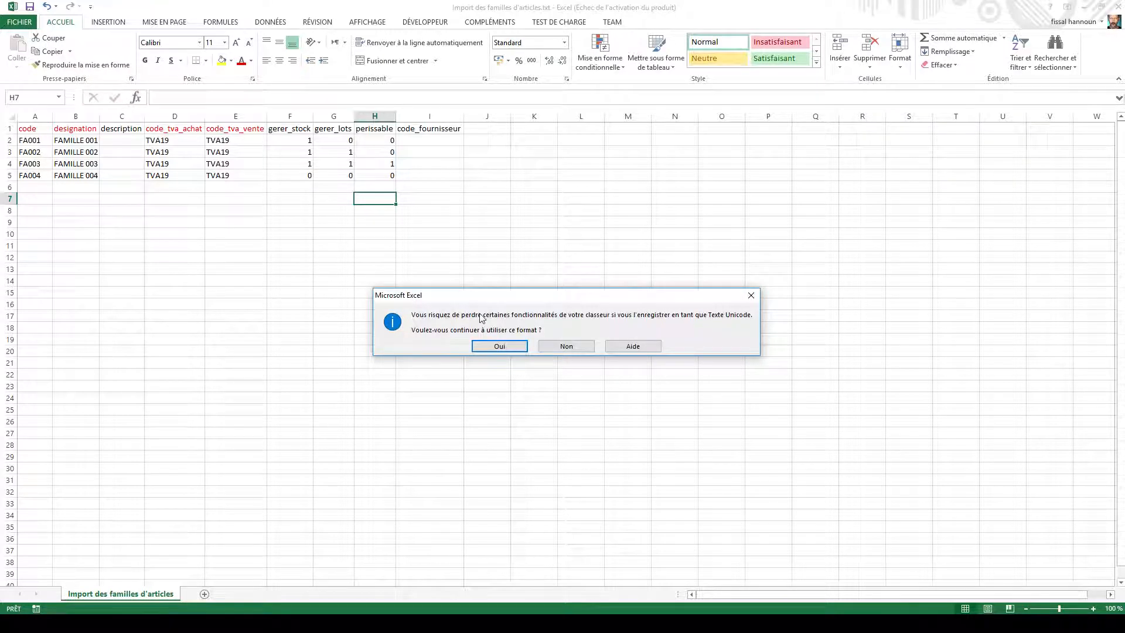
{"action": "left_click", "coordinate": [485, 346]}
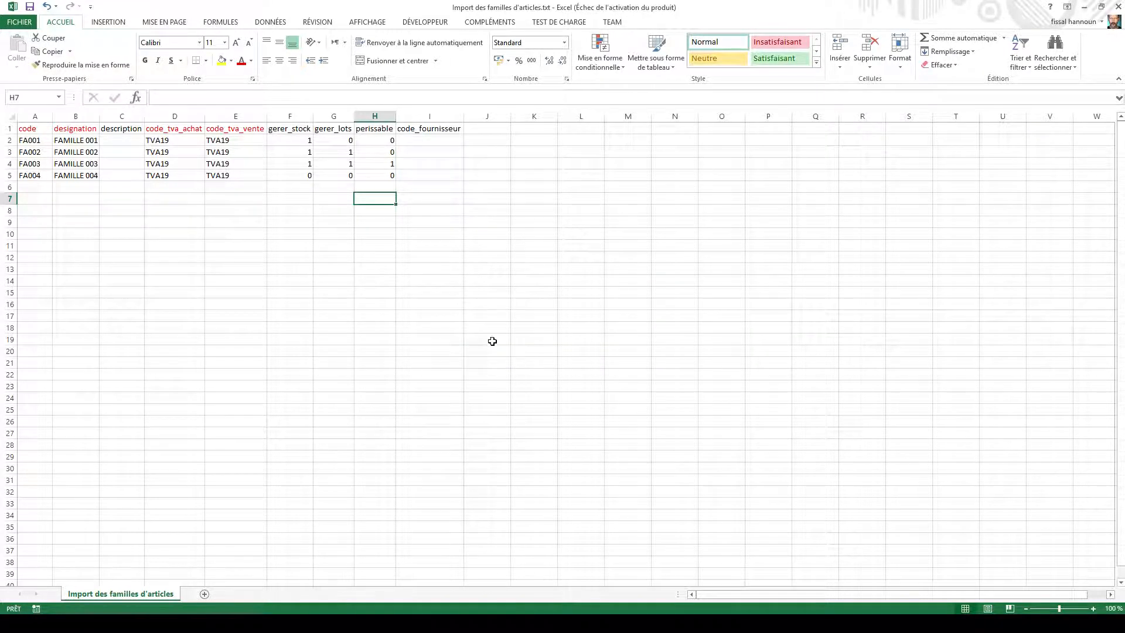
Step: Close the article families text workbook and select Import des familles d'articles.txt in the templates folder
{"action": "left_click", "coordinate": [1116, 8]}
{"action": "left_click", "coordinate": [580, 328]}
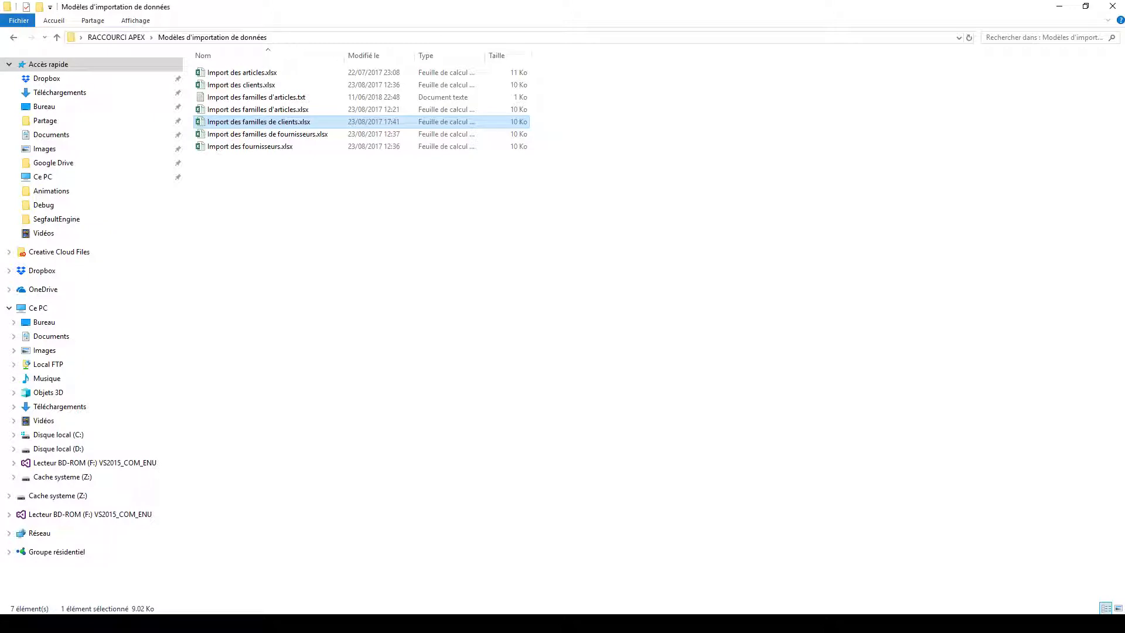
{"action": "left_click", "coordinate": [271, 99]}
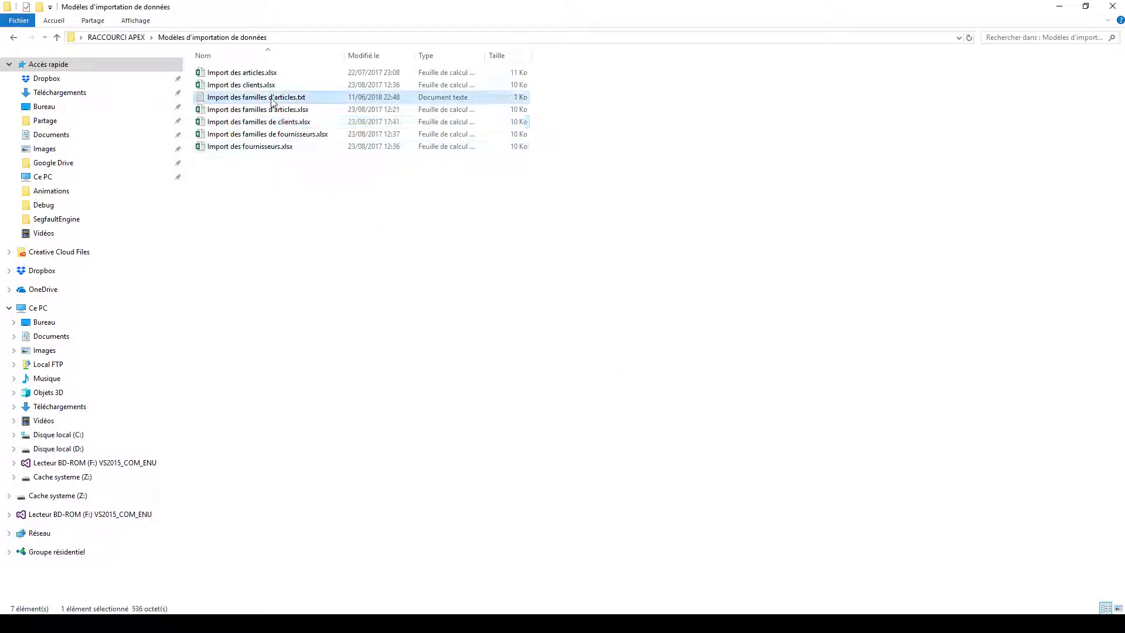
Step: Switch to APEX Gestion Commerciale and start the import of article families
{"action": "left_click", "coordinate": [914, 625]}
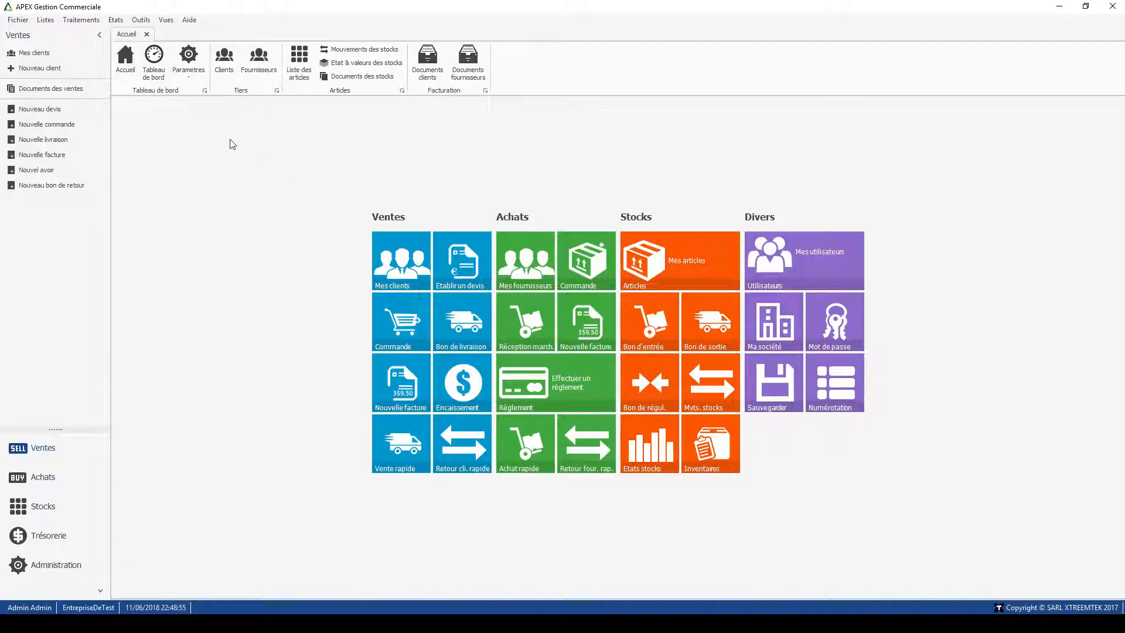
{"action": "left_click", "coordinate": [81, 19]}
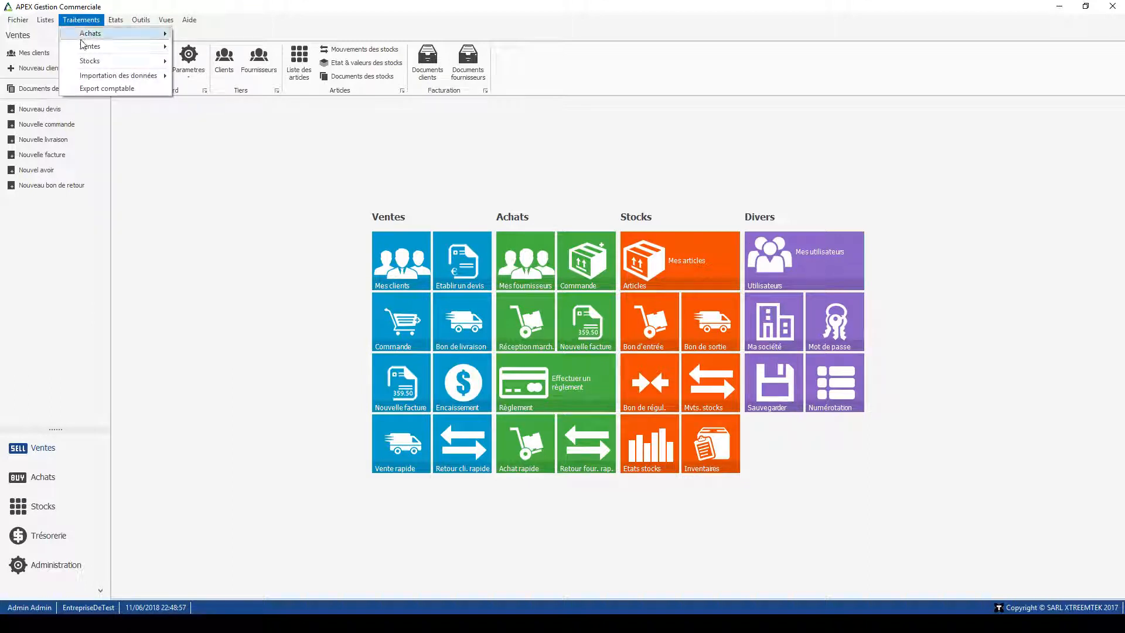
{"action": "mouse_move", "coordinate": [91, 77]}
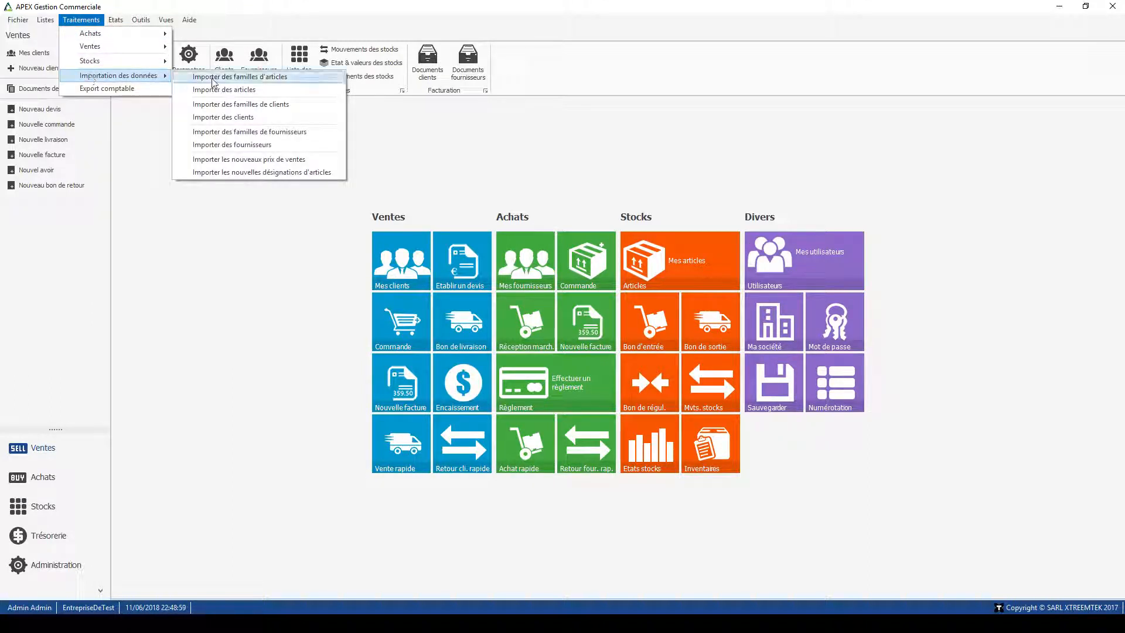
{"action": "left_click", "coordinate": [239, 77]}
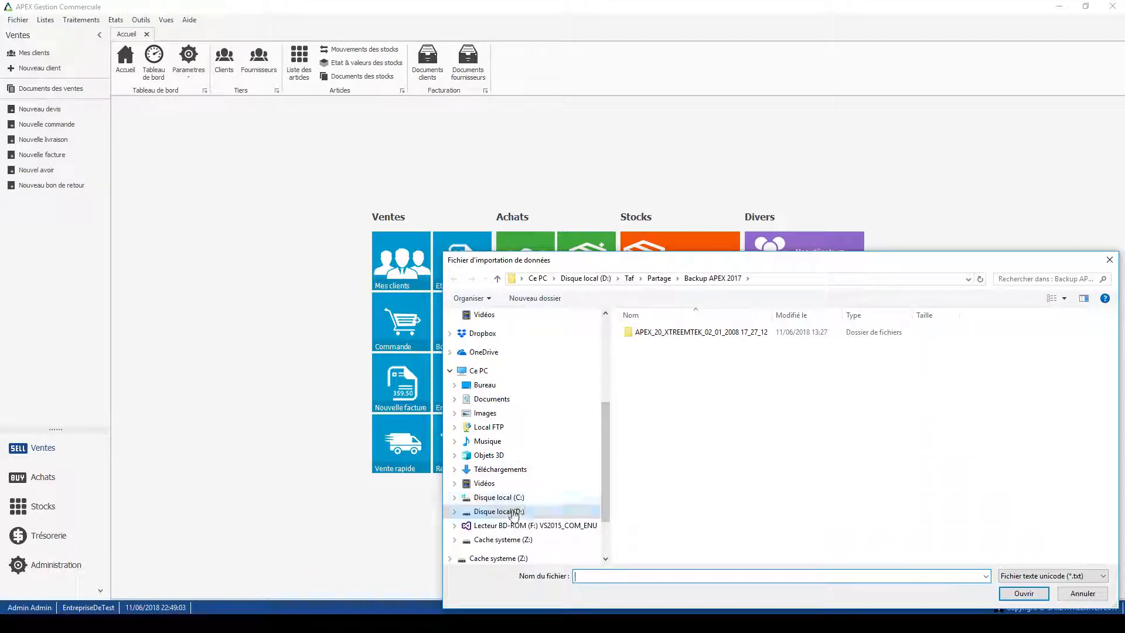
Step: Choose Import des familles d'articles.txt from Bureau > RACCOURCI APEX > Modèles d'importation de données as the import file
{"action": "left_click", "coordinate": [487, 384]}
{"action": "scroll", "coordinate": [710, 515], "scroll_direction": "down", "scroll_amount": 5}
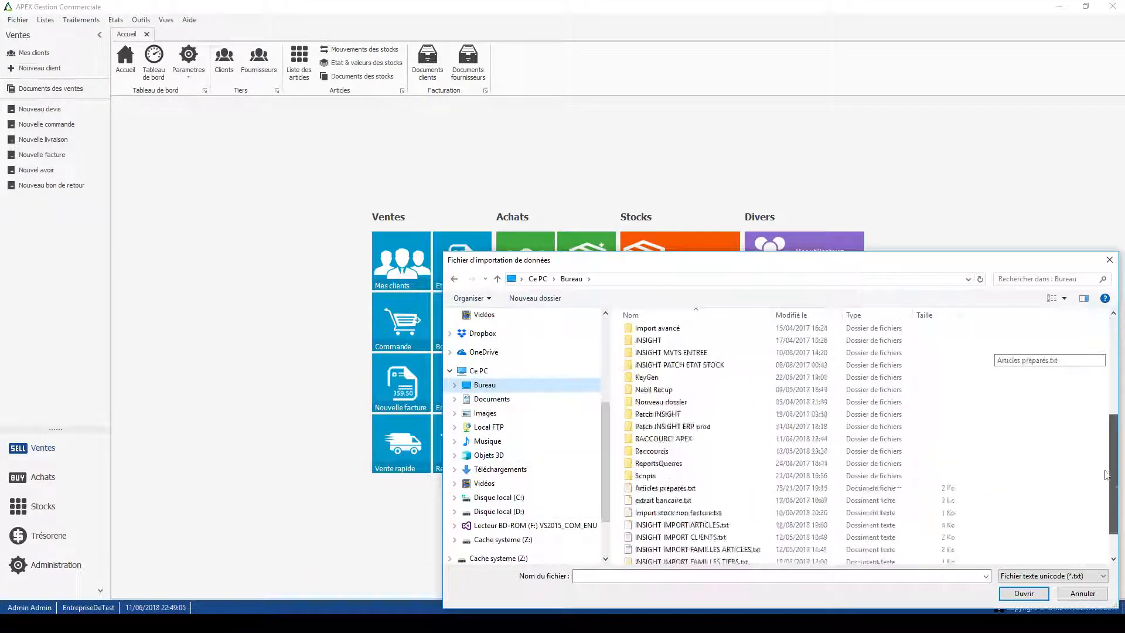
{"action": "double_click", "coordinate": [659, 373]}
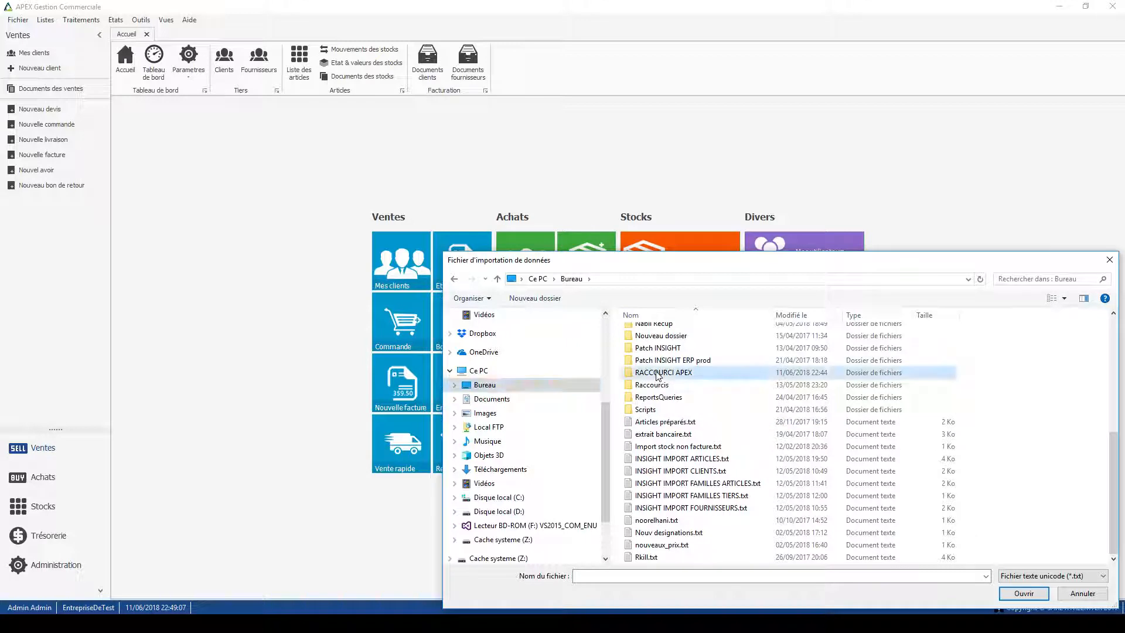
{"action": "double_click", "coordinate": [667, 332]}
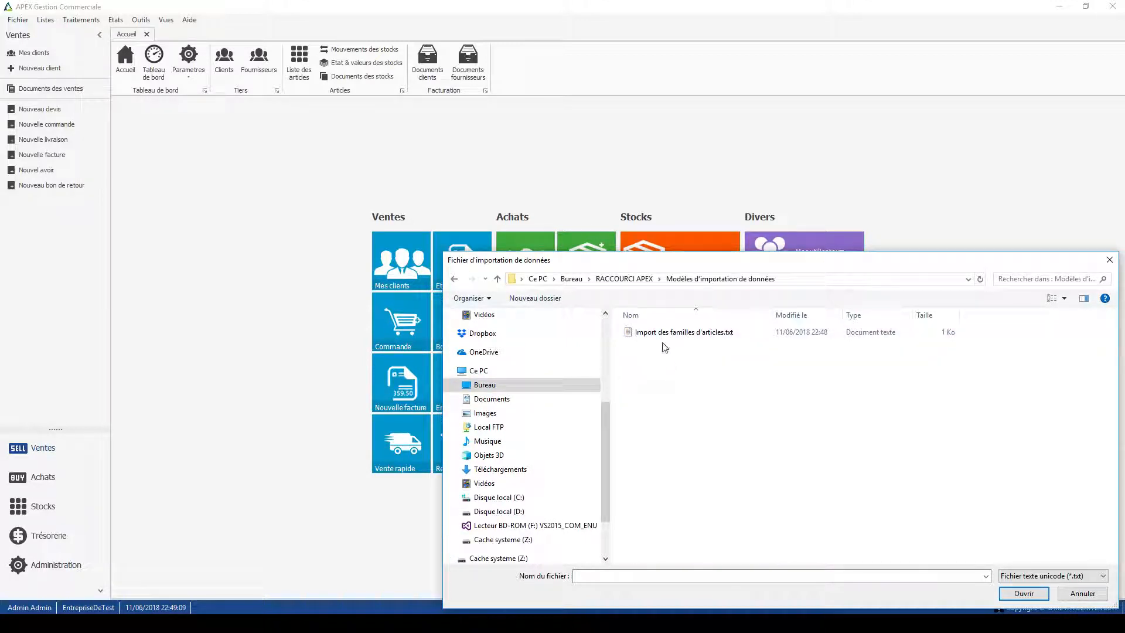
{"action": "left_click", "coordinate": [664, 333]}
{"action": "left_click", "coordinate": [1023, 592]}
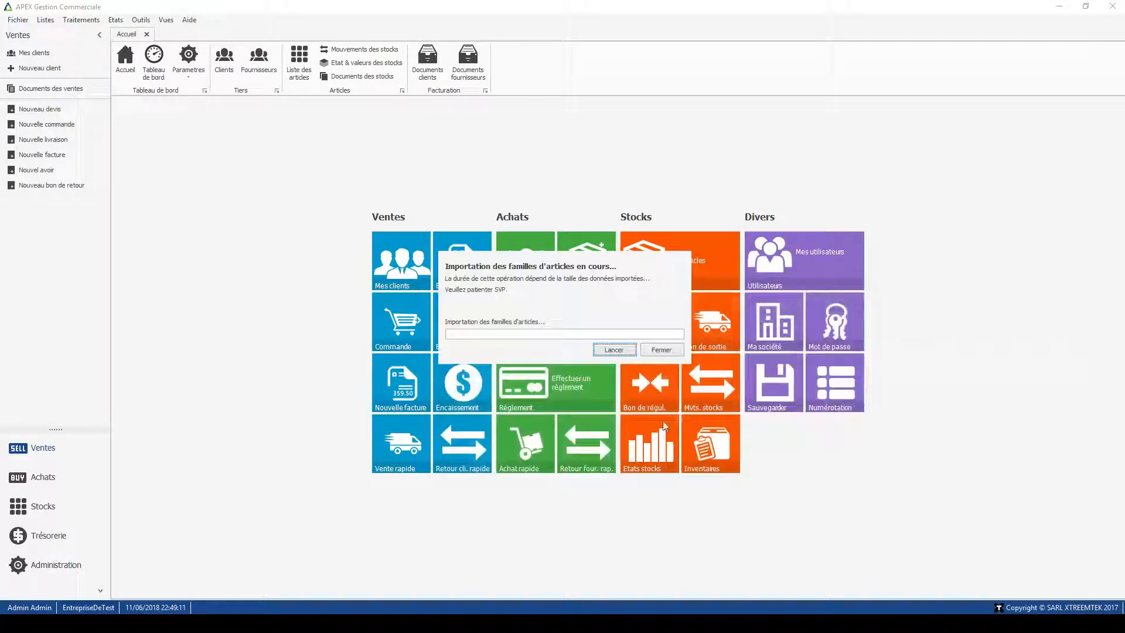
Step: Try to run the article families import, check the error details and close the error report
{"action": "left_click", "coordinate": [626, 352]}
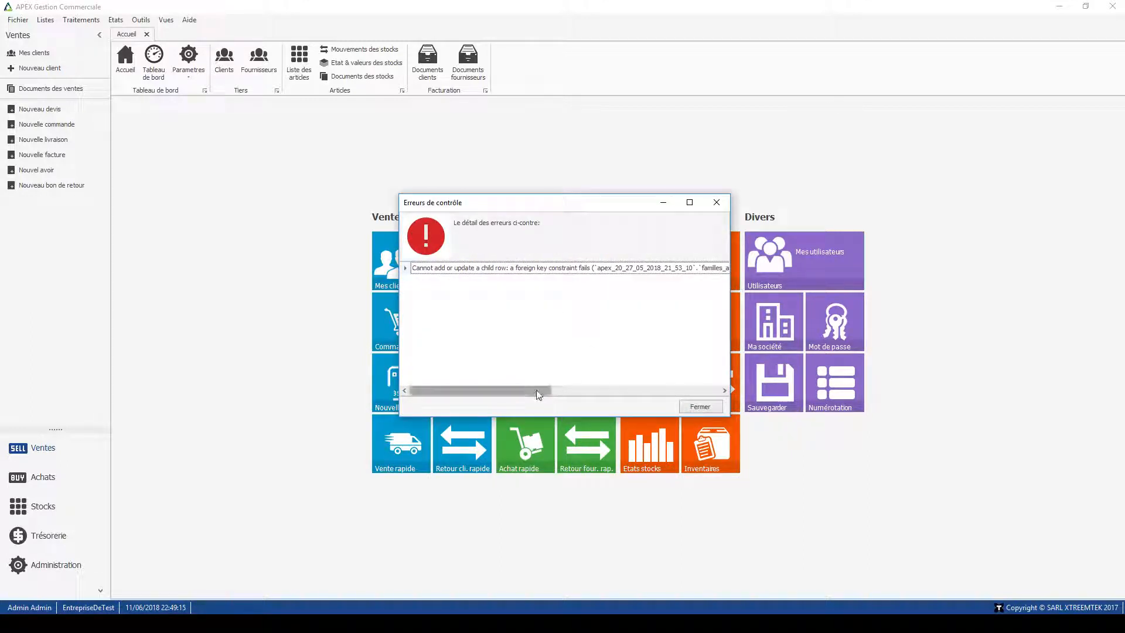
{"action": "left_click_drag", "start_coordinate": [542, 390], "coordinate": [636, 409]}
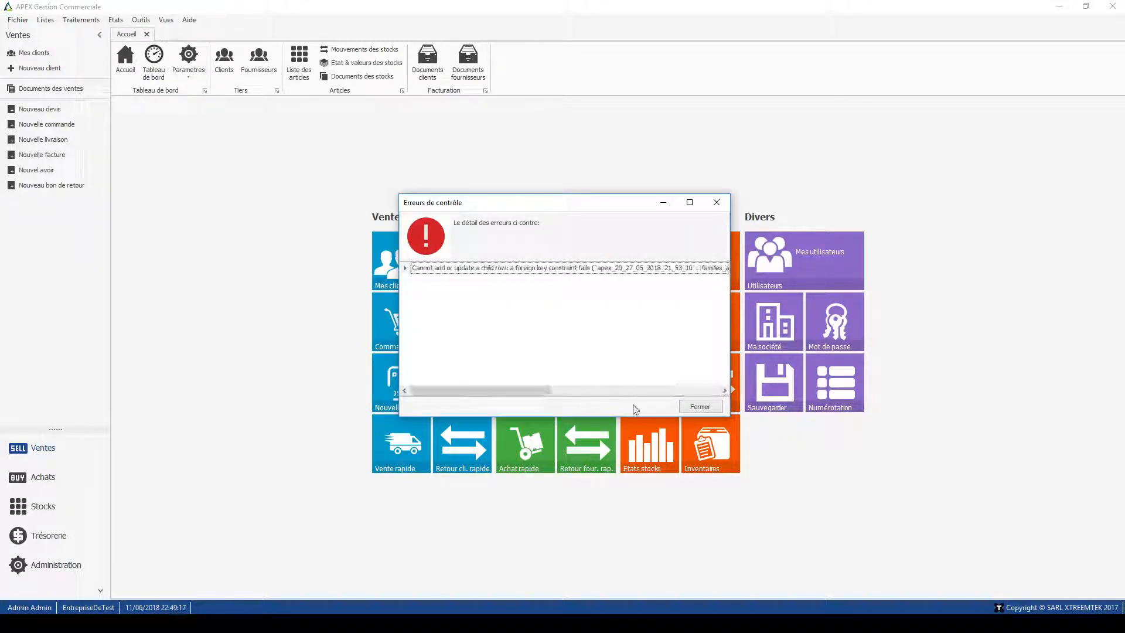
{"action": "left_click", "coordinate": [697, 407]}
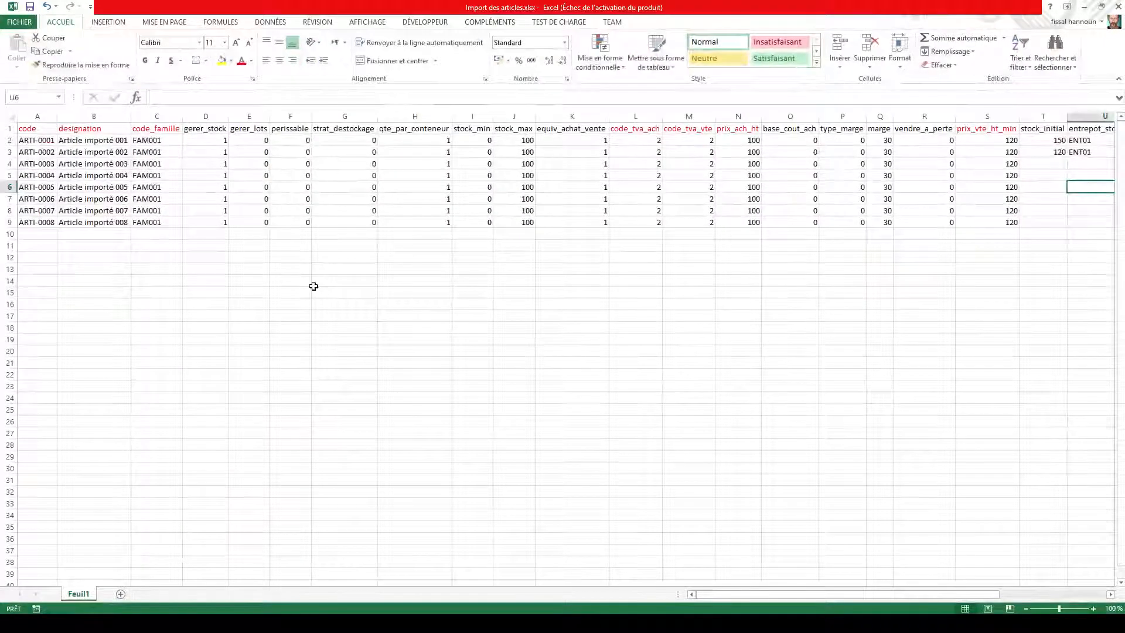
Step: Switch back to the Import des articles.xlsx workbook in Excel
{"action": "left_click", "coordinate": [317, 281]}
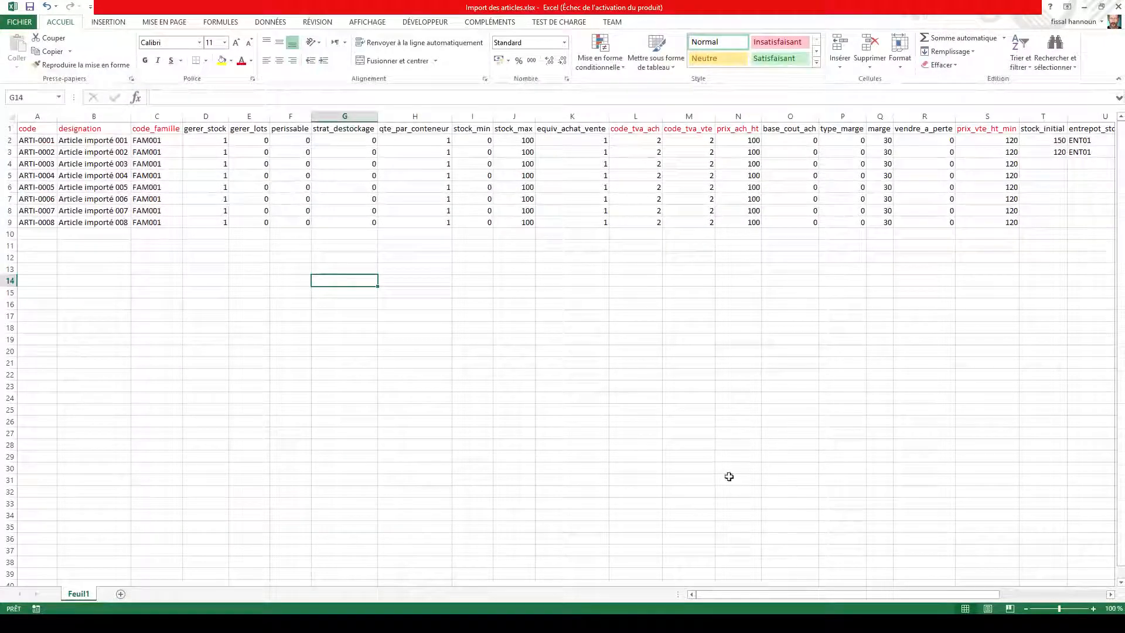